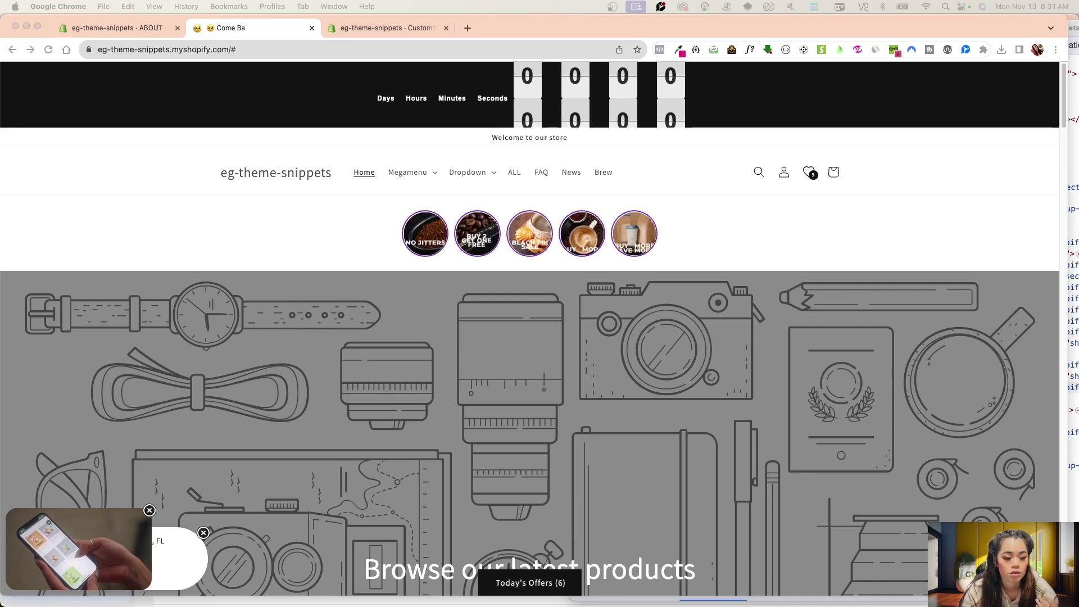
- Examine the storefront home page down to the promotion grid, and test where the banner's DICOVER PROMO button leads
{"action": "left_click", "coordinate": [495, 281]}
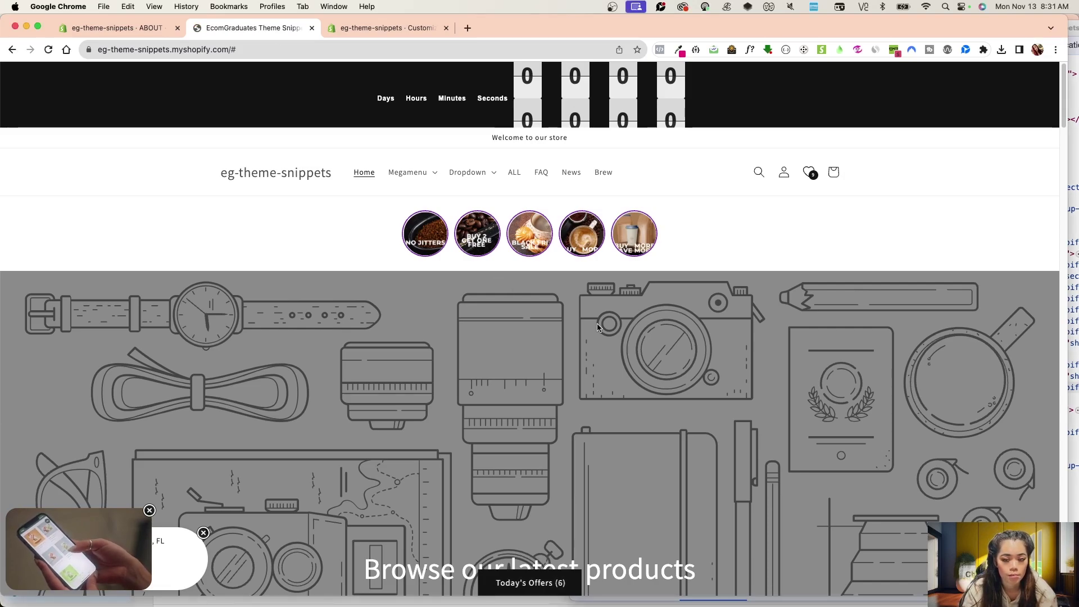
{"action": "scroll", "coordinate": [603, 330], "scroll_direction": "down", "scroll_amount": 5}
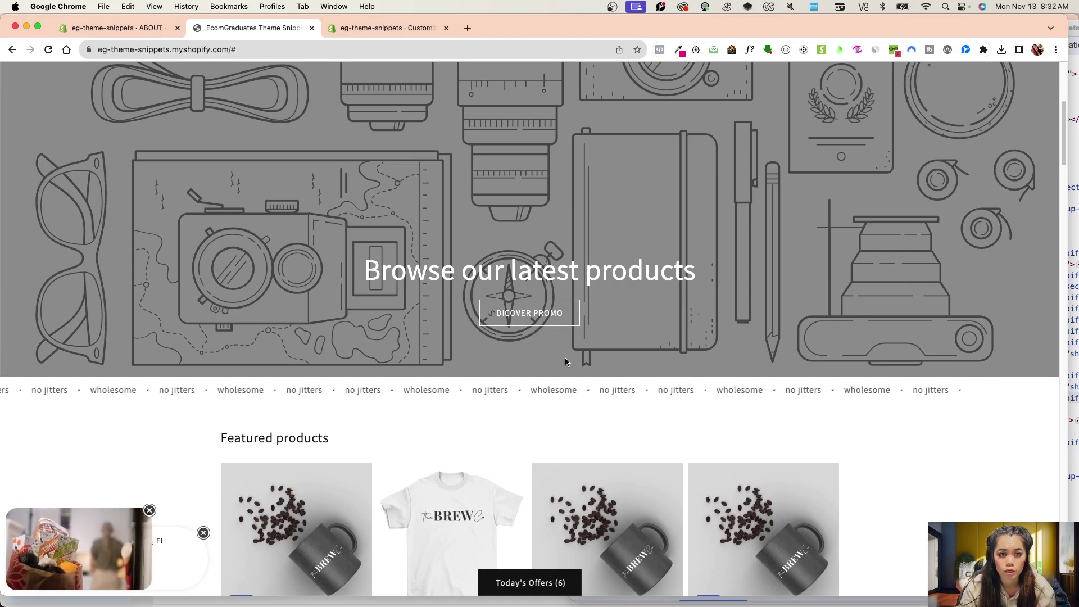
{"action": "scroll", "coordinate": [565, 358], "scroll_direction": "down", "scroll_amount": 20}
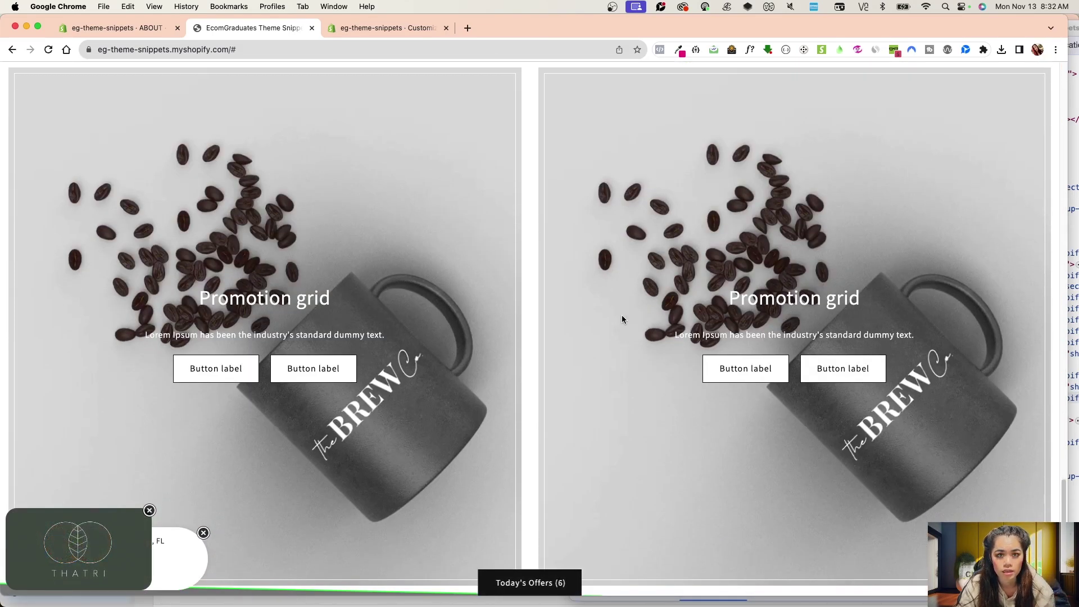
{"action": "scroll", "coordinate": [622, 321], "scroll_direction": "up", "scroll_amount": 4}
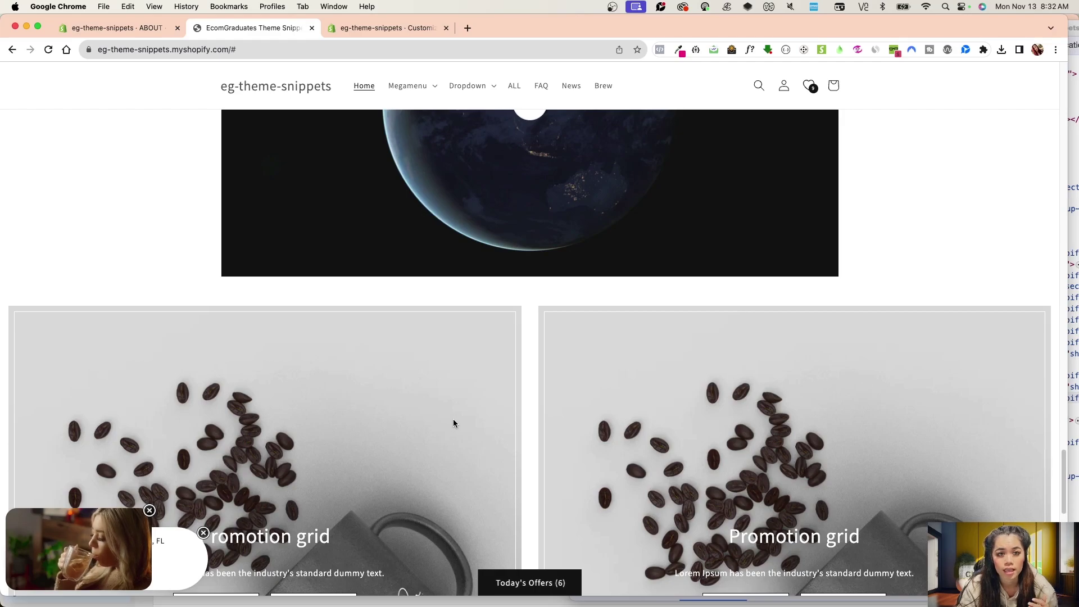
{"action": "scroll", "coordinate": [453, 419], "scroll_direction": "up", "scroll_amount": 15}
{"action": "scroll", "coordinate": [539, 340], "scroll_direction": "down", "scroll_amount": 4}
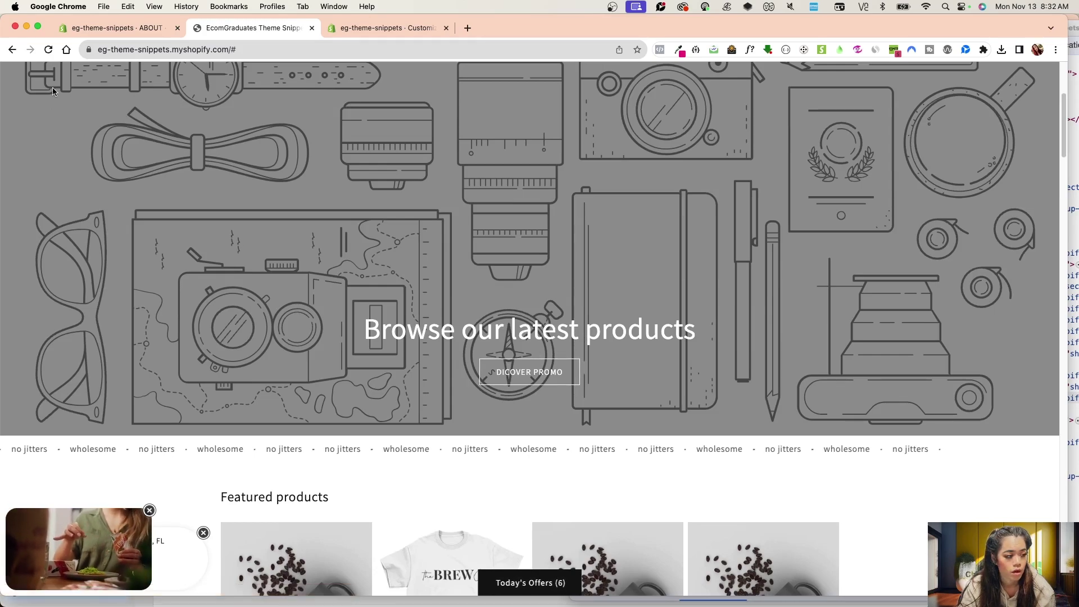
{"action": "left_click", "coordinate": [560, 363]}
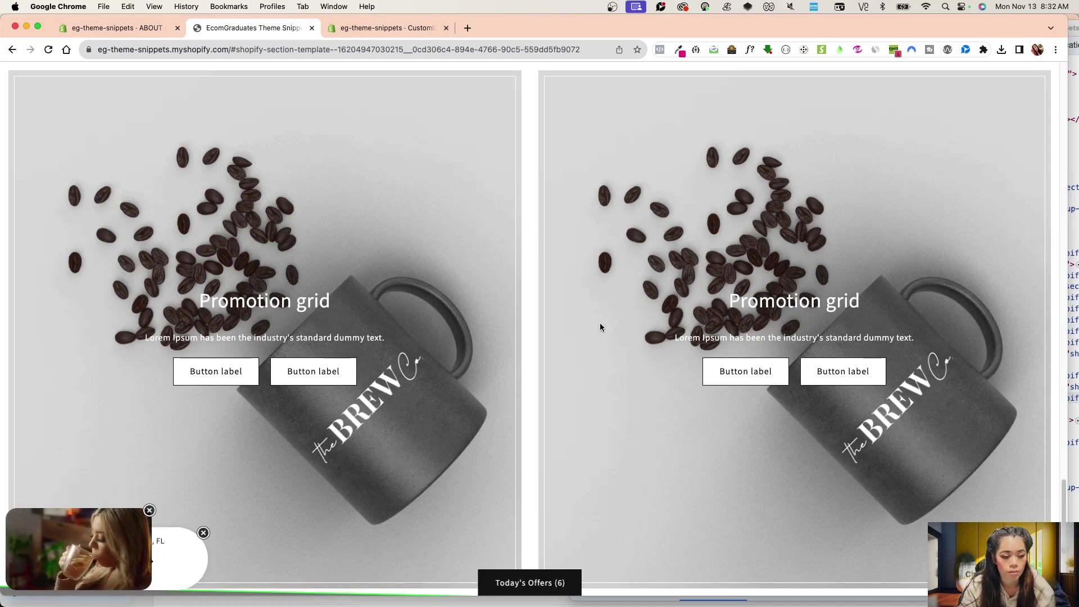
{"action": "scroll", "coordinate": [288, 250], "scroll_direction": "up", "scroll_amount": 1}
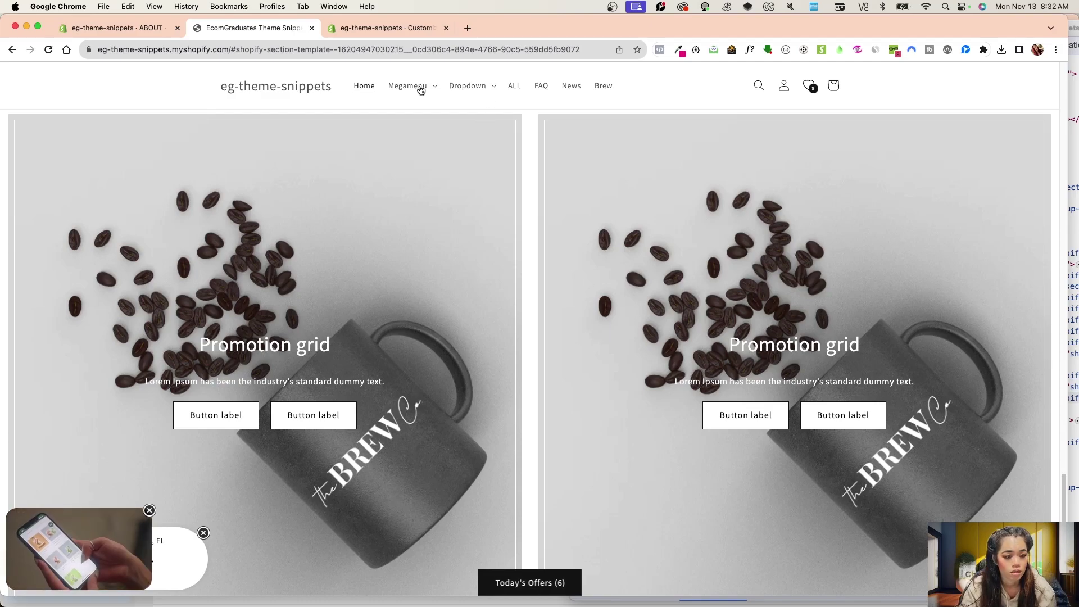
- Check the links under the storefront's Dropdown menu, and open the ALL collection from the home page
{"action": "left_click", "coordinate": [472, 86]}
{"action": "left_click", "coordinate": [234, 147]}
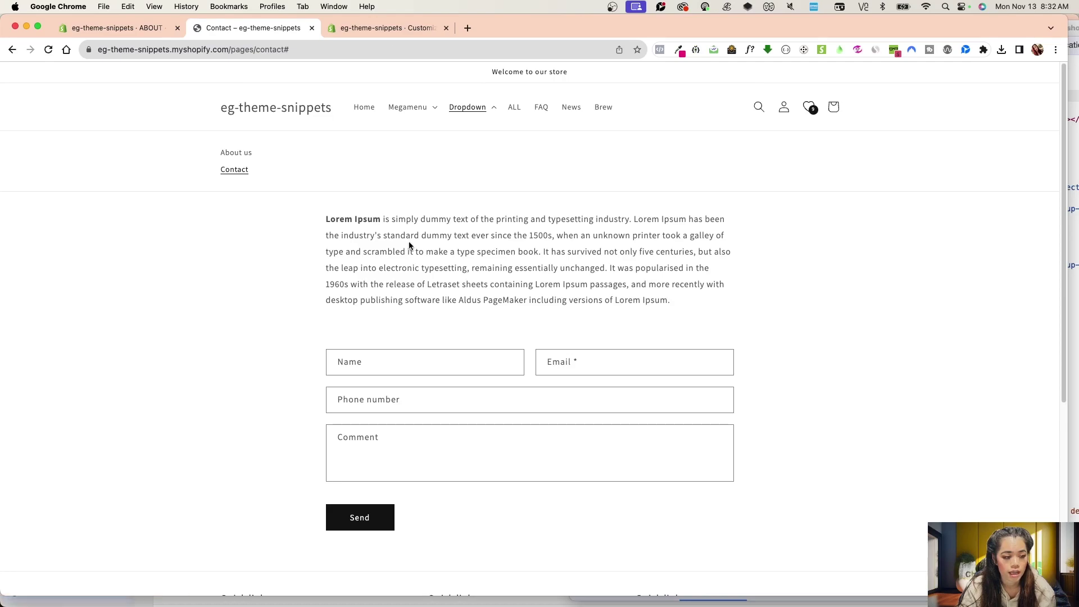
{"action": "left_click", "coordinate": [363, 97]}
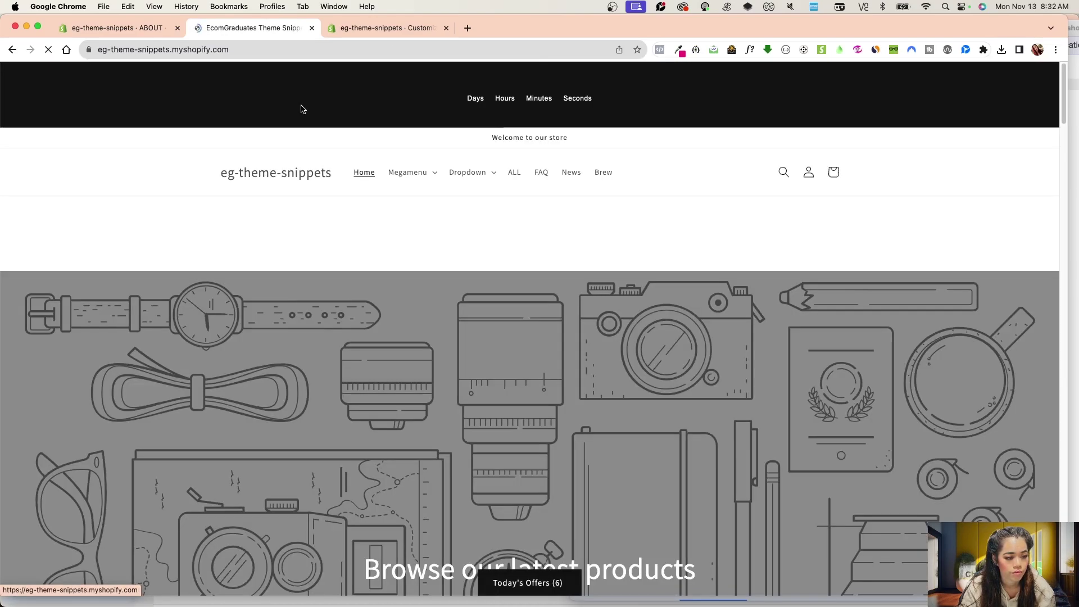
{"action": "left_click", "coordinate": [513, 175]}
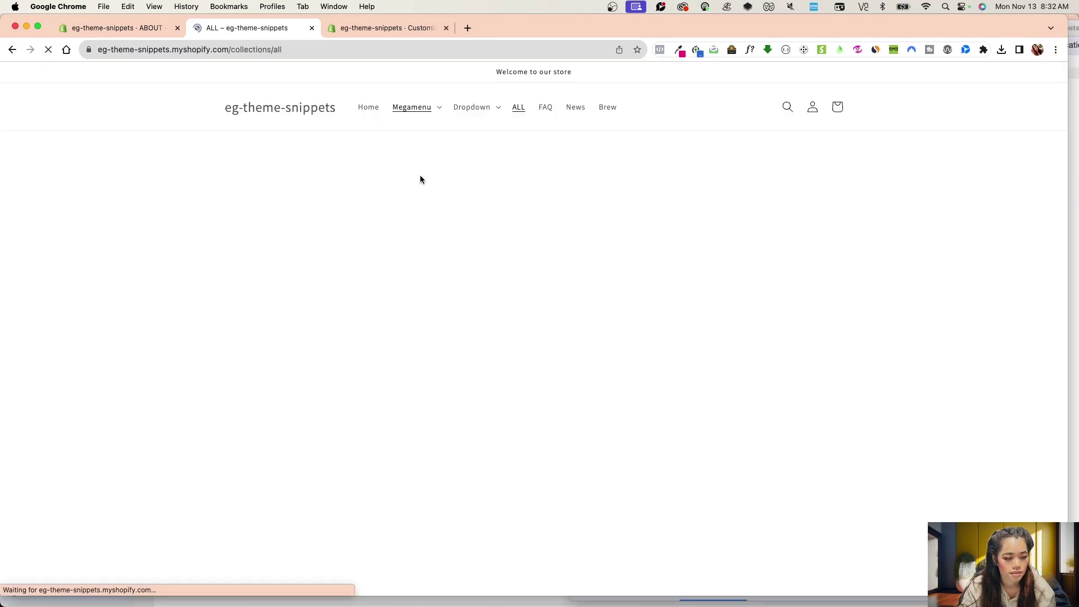
- Switch to the Shopify admin and open the Main menu from the online store's navigation settings
{"action": "left_click", "coordinate": [147, 27]}
{"action": "left_click", "coordinate": [64, 340]}
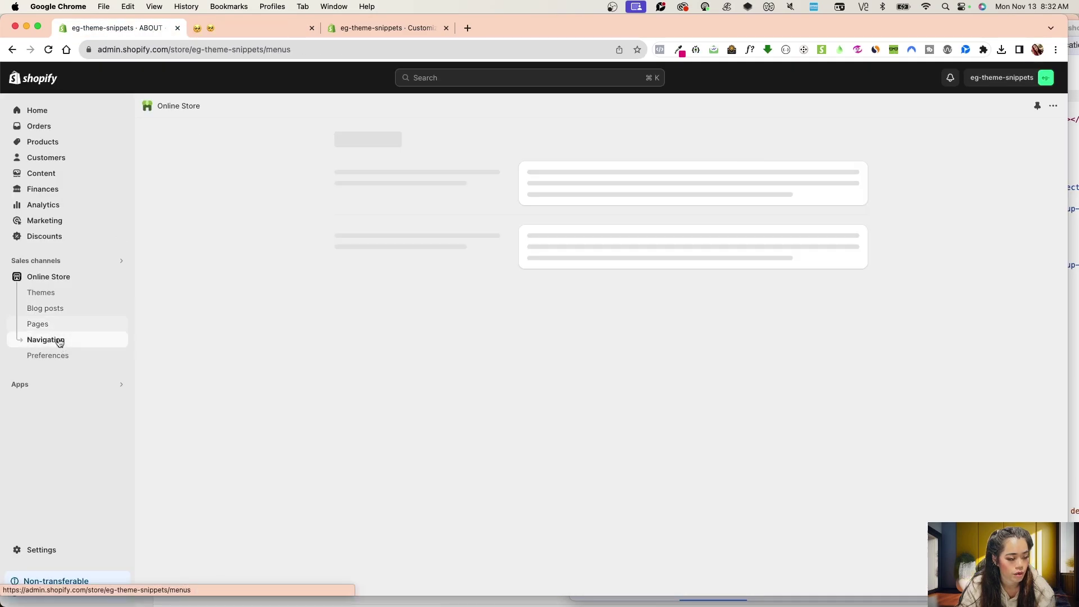
{"action": "left_click", "coordinate": [483, 302]}
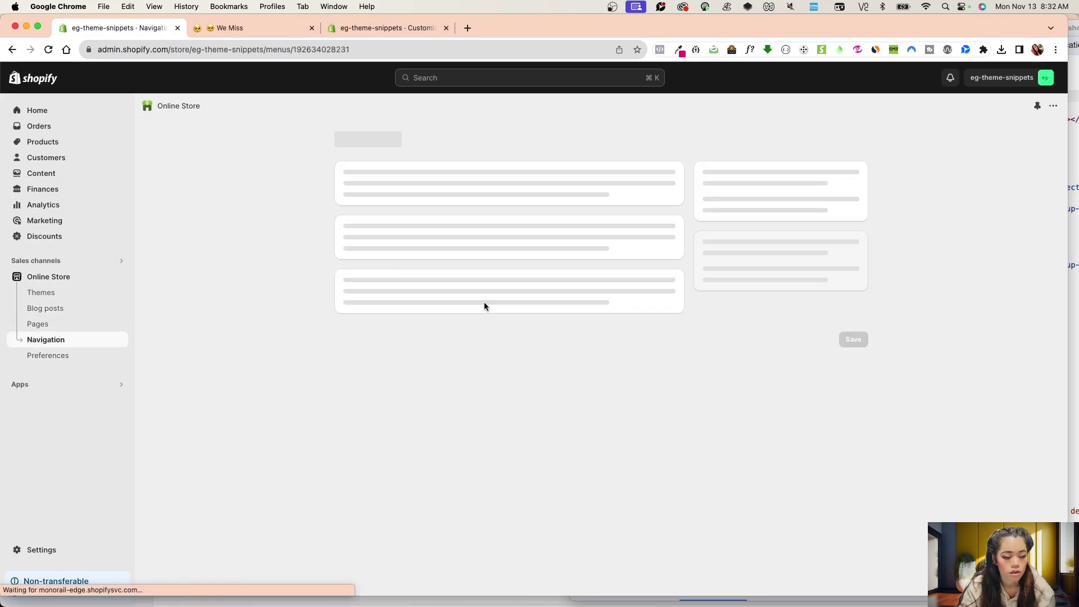
{"action": "key", "text": "super+bracketleft"}
{"action": "left_click", "coordinate": [532, 321]}
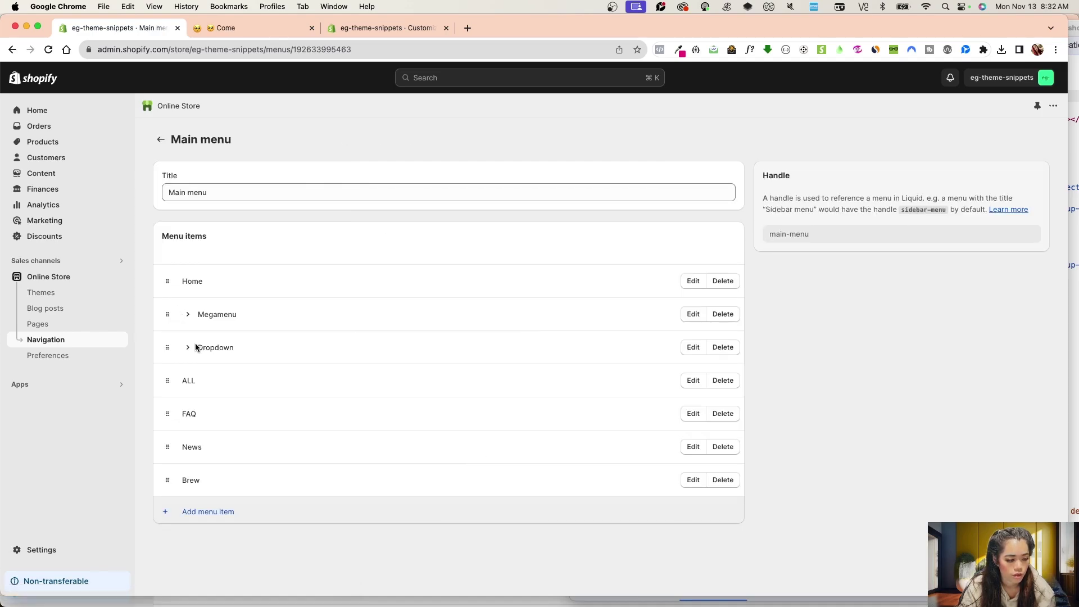
- Link the About us item under Dropdown to the ABOUT page and save the menu
{"action": "left_click", "coordinate": [196, 347]}
{"action": "left_click", "coordinate": [701, 383]}
{"action": "left_click", "coordinate": [900, 179]}
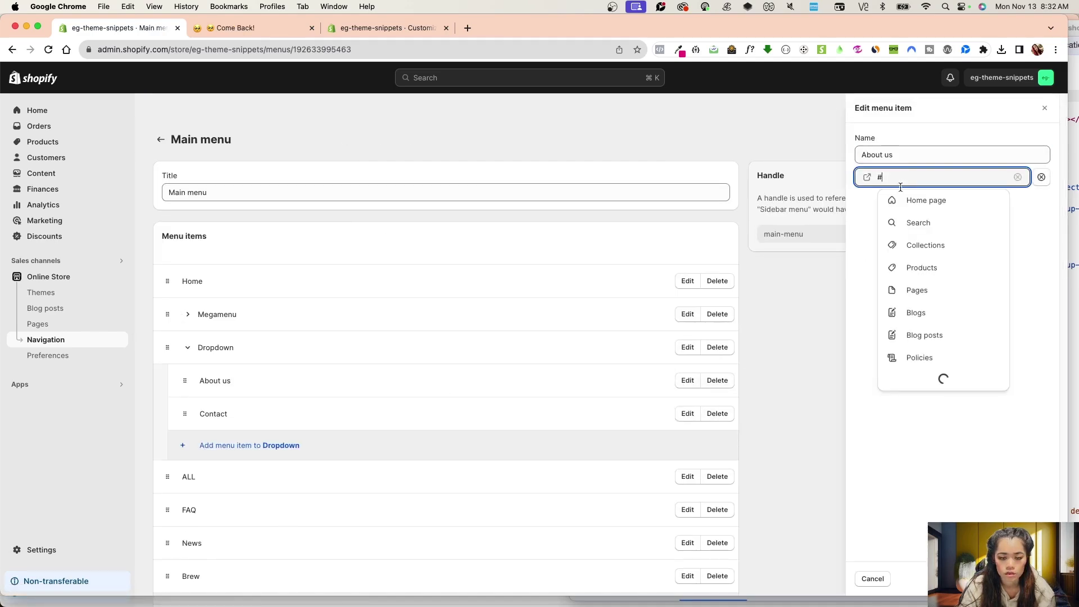
{"action": "left_click", "coordinate": [918, 291]}
{"action": "left_click", "coordinate": [916, 226]}
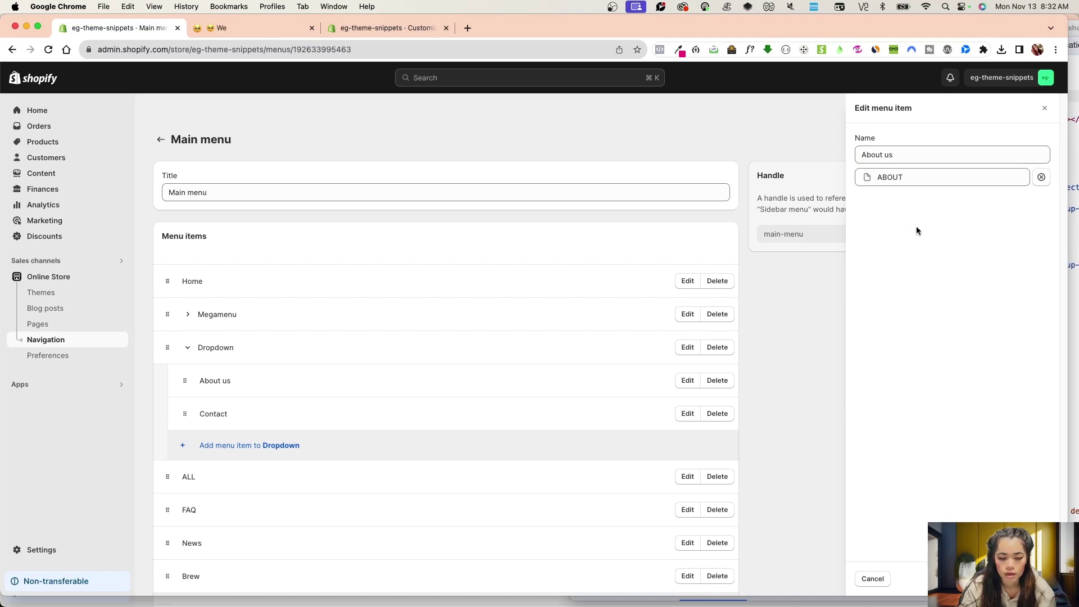
{"action": "left_click", "coordinate": [1031, 579]}
{"action": "left_click", "coordinate": [848, 77]}
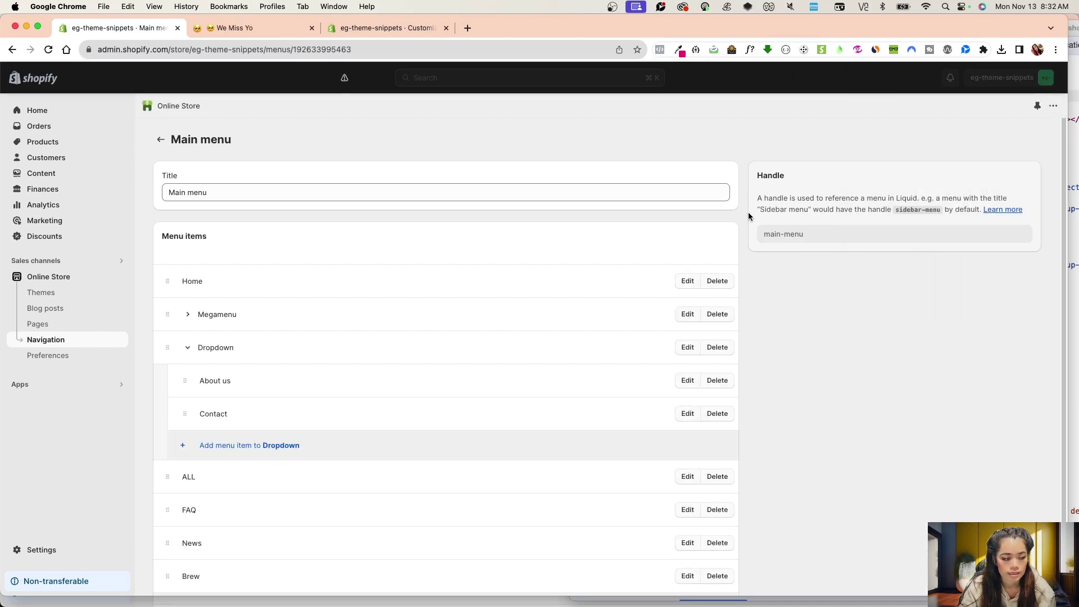
- Reload the storefront and open the About us page from the home page's Dropdown menu
{"action": "key", "text": "ctrl+Tab"}
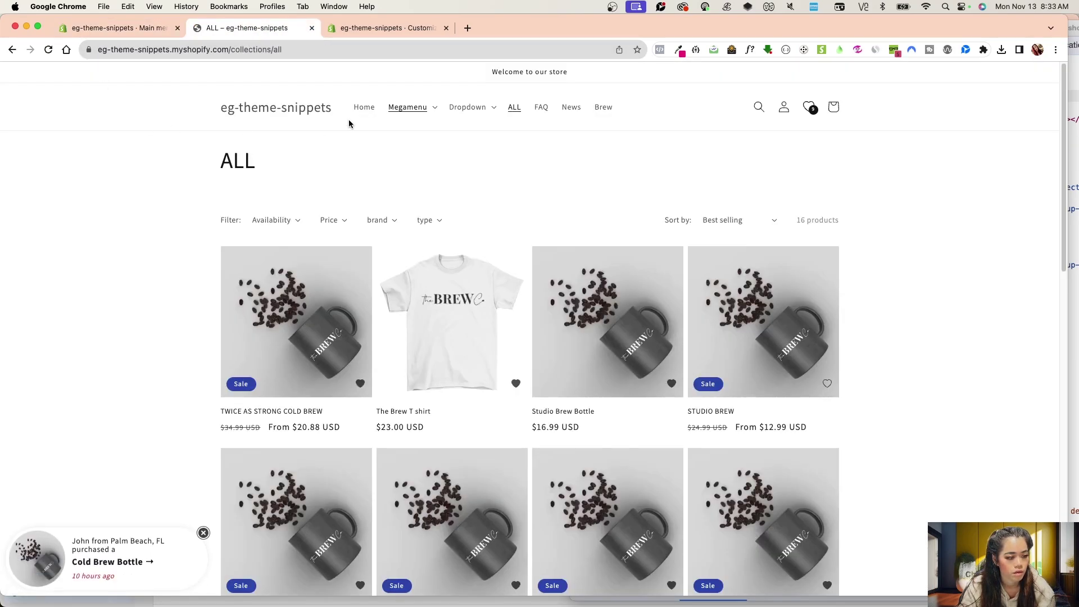
{"action": "key", "text": "super+r"}
{"action": "left_click", "coordinate": [313, 108]}
{"action": "left_click", "coordinate": [467, 172]}
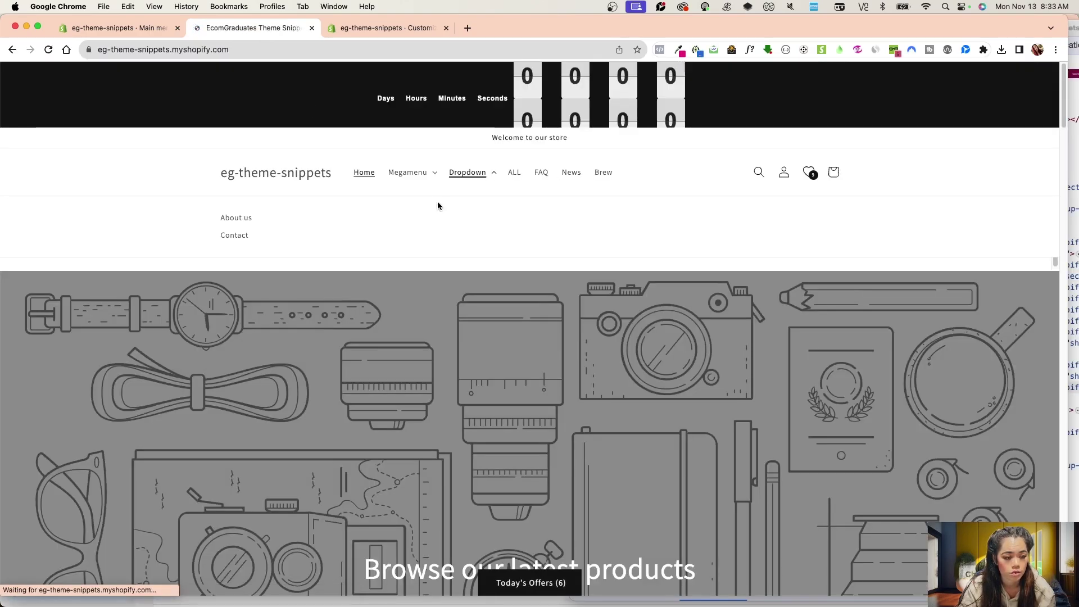
{"action": "left_click", "coordinate": [228, 219]}
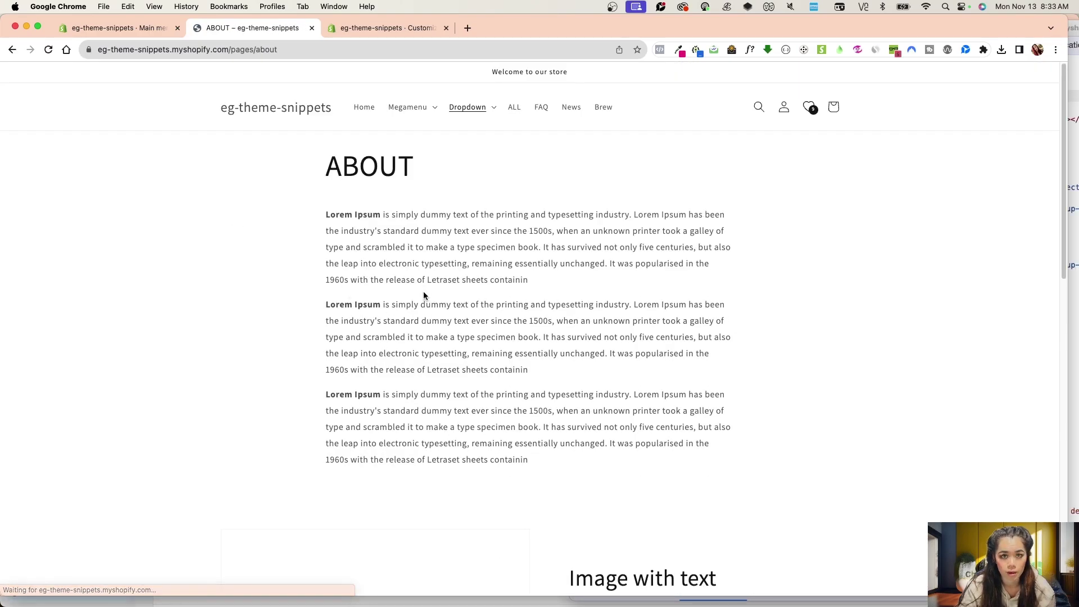
- Examine the ABOUT page's text, Image with text section and Contact form
{"action": "scroll", "coordinate": [615, 385], "scroll_direction": "down", "scroll_amount": 2}
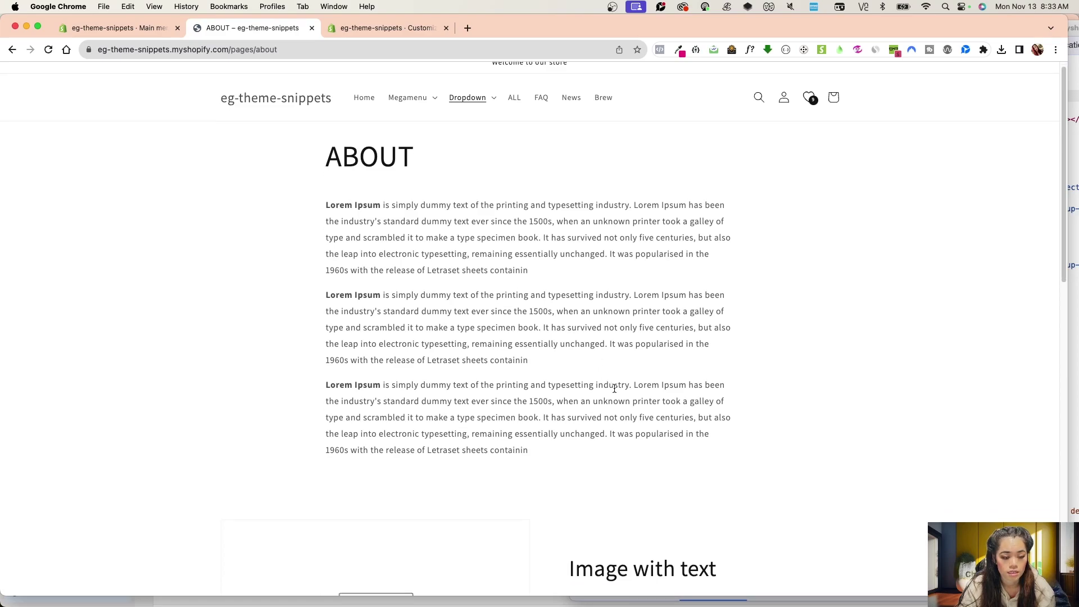
{"action": "scroll", "coordinate": [531, 343], "scroll_direction": "down", "scroll_amount": 10}
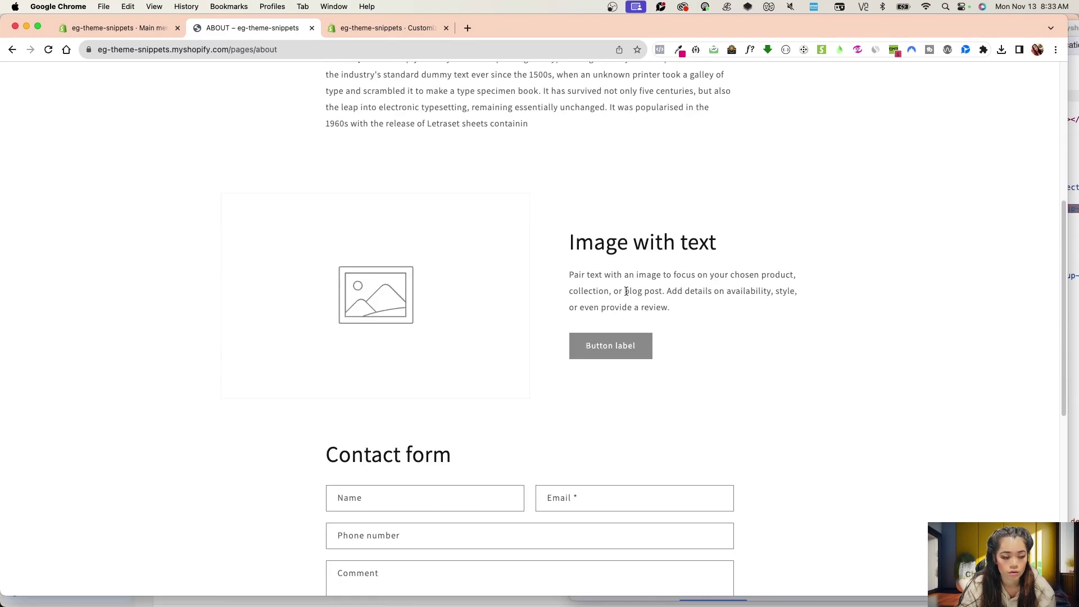
{"action": "scroll", "coordinate": [606, 345], "scroll_direction": "down", "scroll_amount": 2}
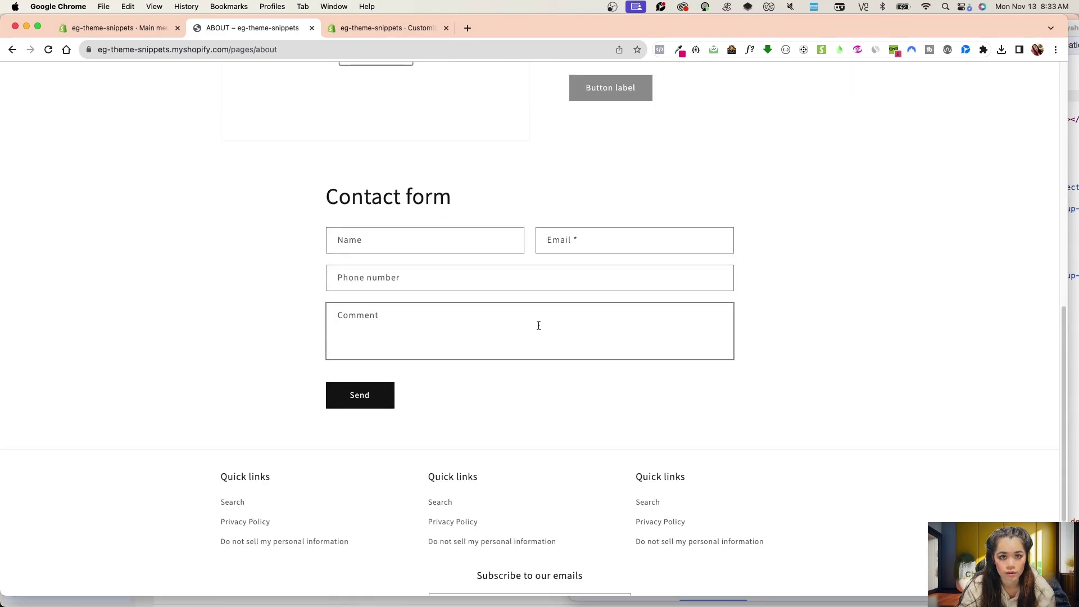
{"action": "scroll", "coordinate": [538, 323], "scroll_direction": "up", "scroll_amount": 2}
{"action": "scroll", "coordinate": [558, 338], "scroll_direction": "up", "scroll_amount": 10}
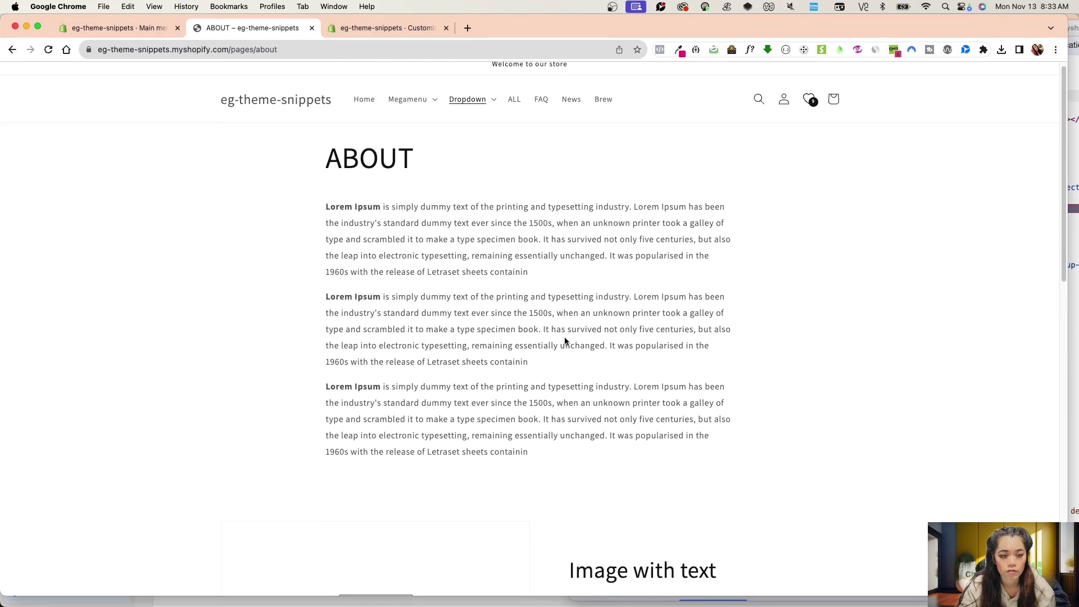
{"action": "scroll", "coordinate": [565, 338], "scroll_direction": "down", "scroll_amount": 1}
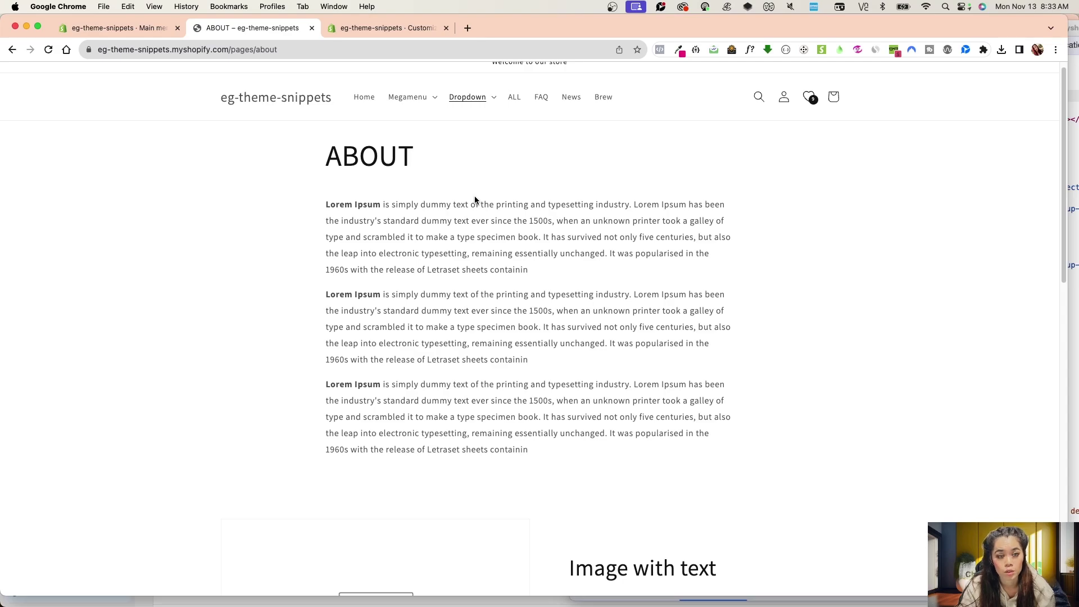
{"action": "scroll", "coordinate": [506, 287], "scroll_direction": "down", "scroll_amount": 6}
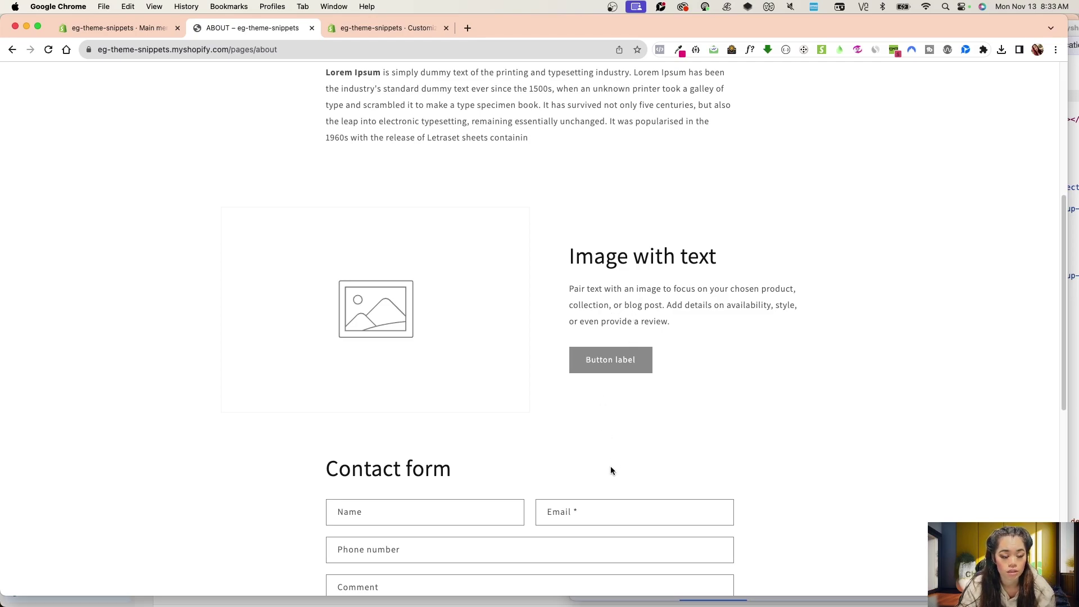
{"action": "scroll", "coordinate": [612, 466], "scroll_direction": "down", "scroll_amount": 1}
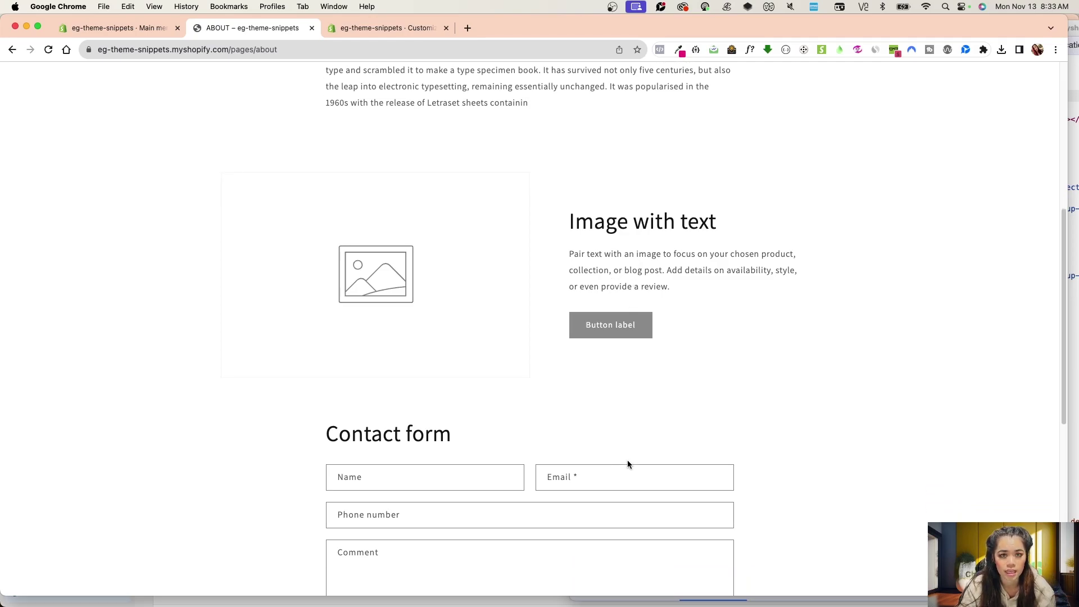
{"action": "scroll", "coordinate": [632, 455], "scroll_direction": "down", "scroll_amount": 1}
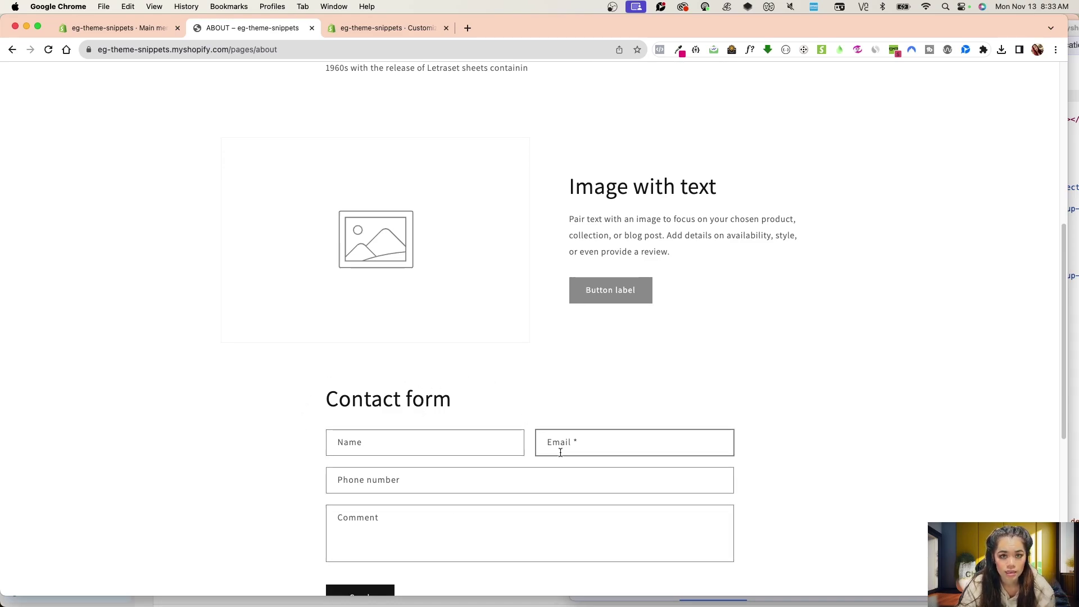
- Inspect the Contact form heading in the page code and select the id of its enclosing section element
{"action": "right_click", "coordinate": [446, 403]}
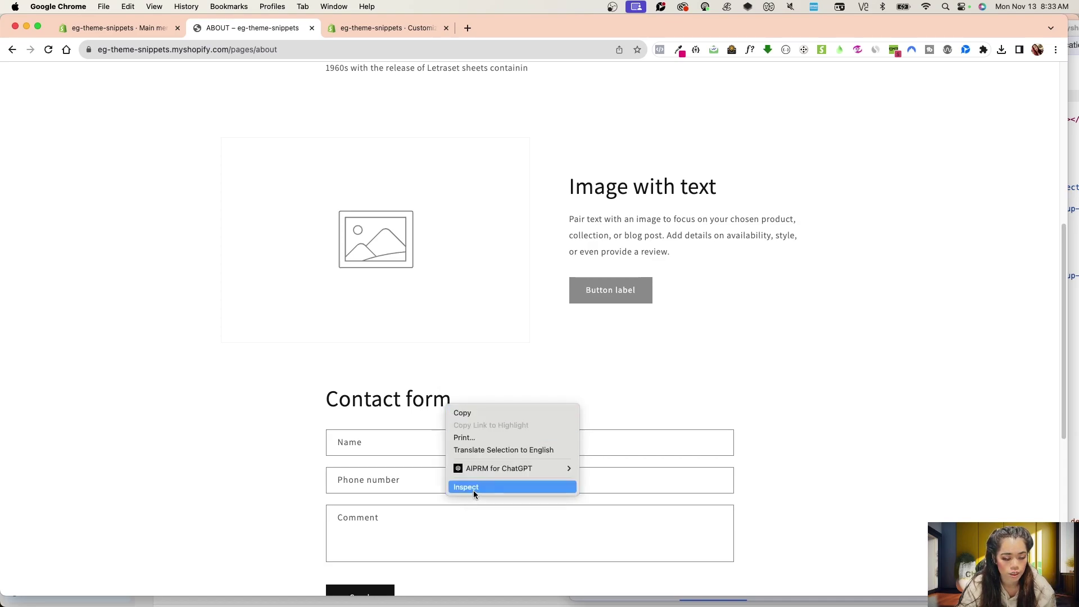
{"action": "left_click", "coordinate": [473, 488]}
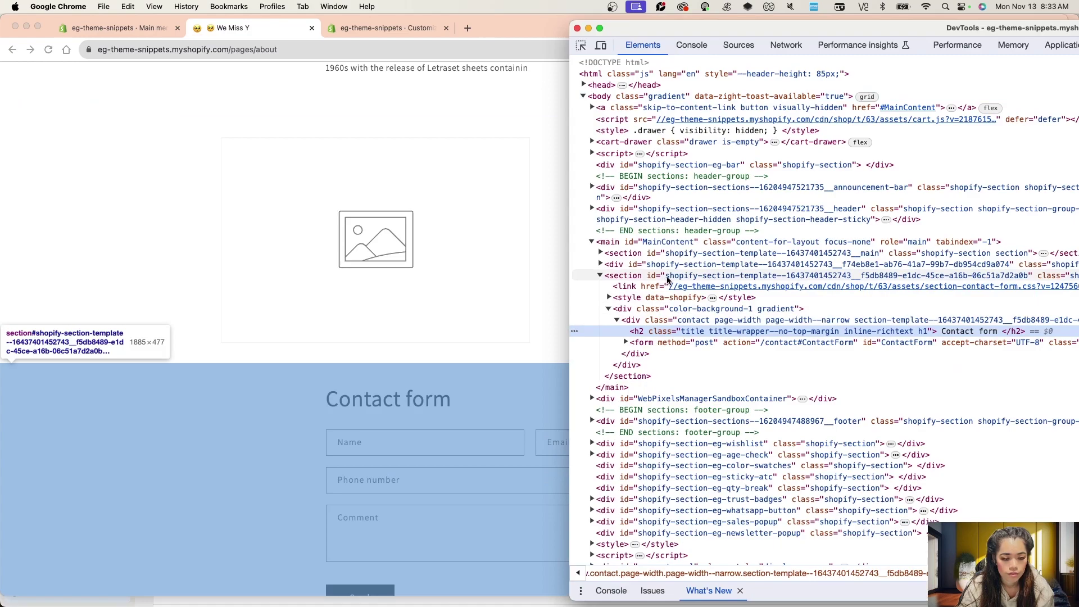
{"action": "left_click", "coordinate": [667, 279]}
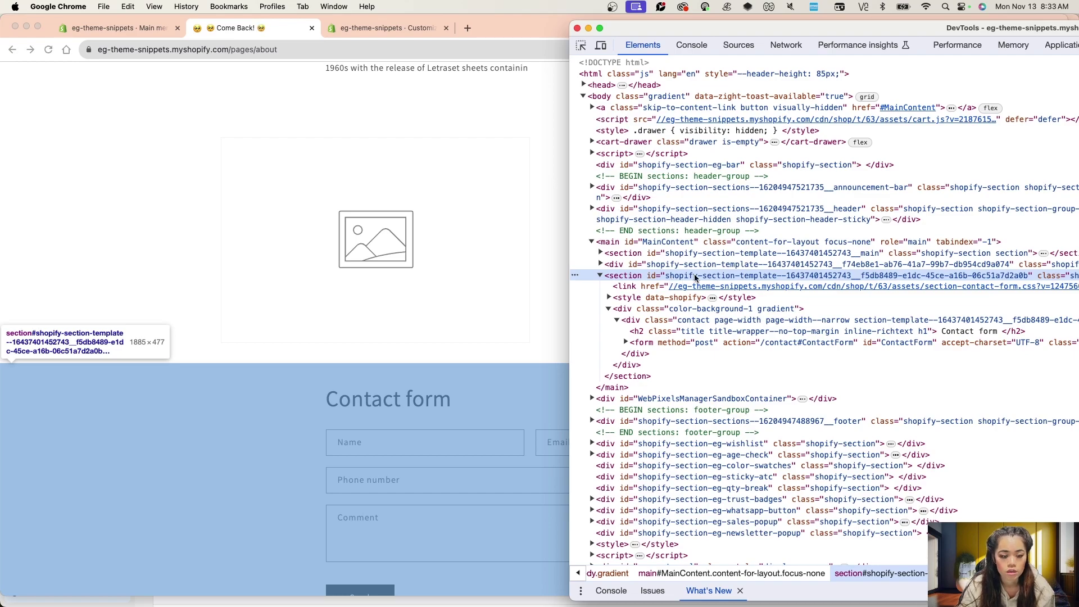
{"action": "double_click", "coordinate": [698, 277]}
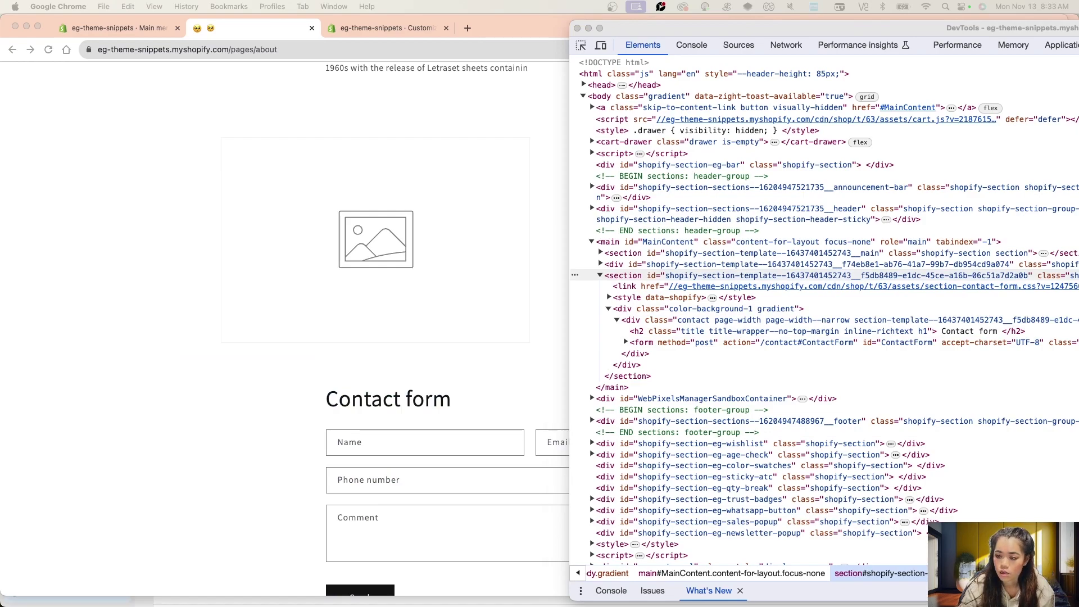
- Return to the ABOUT page and select its web address
{"action": "left_click", "coordinate": [518, 321]}
{"action": "scroll", "coordinate": [528, 314], "scroll_direction": "up", "scroll_amount": 2}
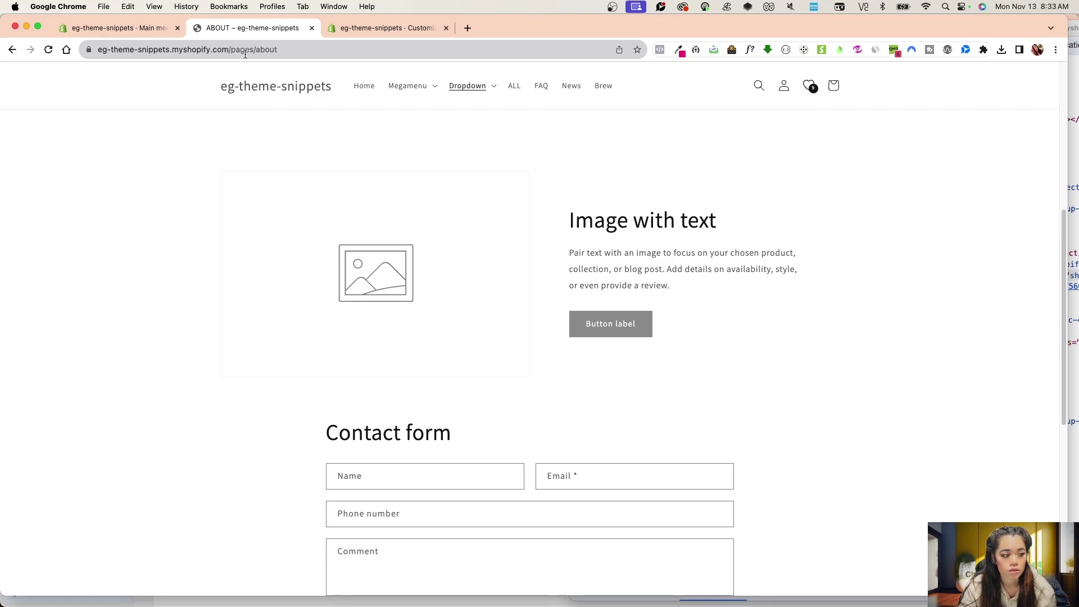
{"action": "left_click", "coordinate": [302, 50]}
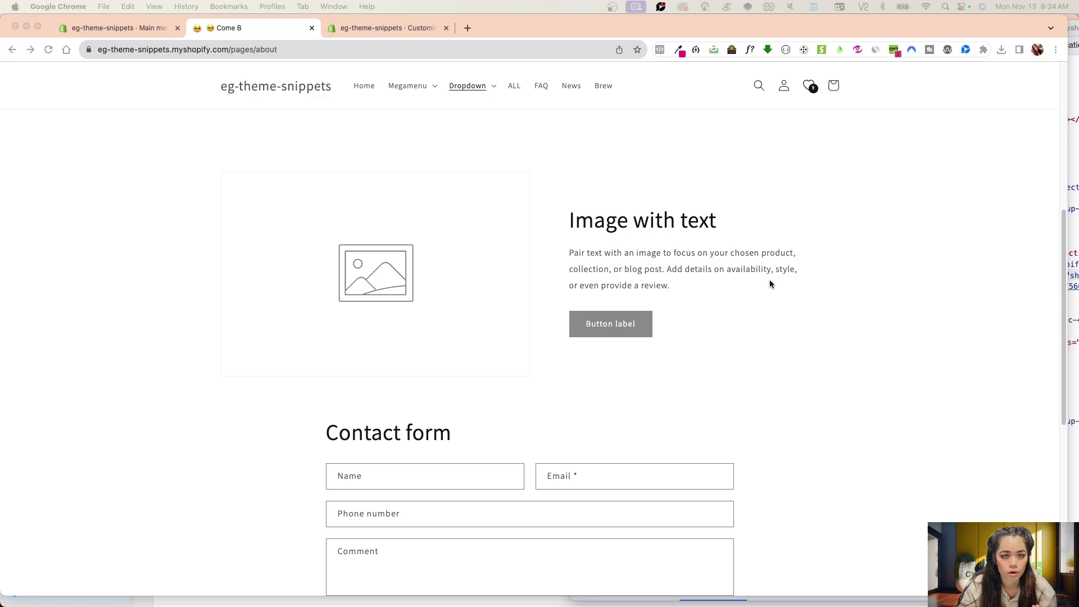
- Inspect the ABOUT page's Contact form heading to get the id of its enclosing section
{"action": "right_click", "coordinate": [486, 269]}
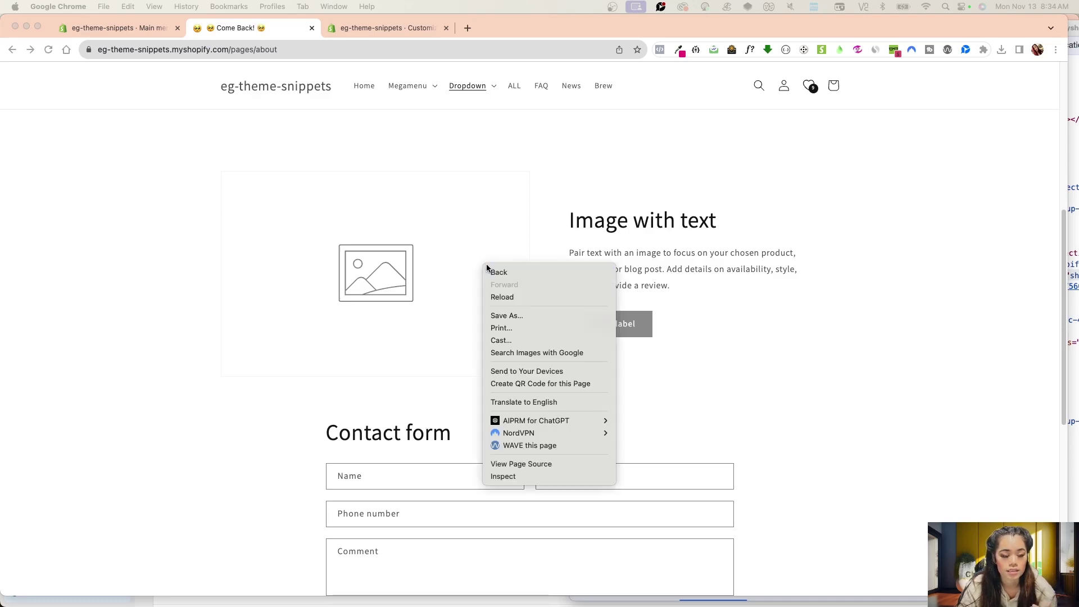
{"action": "left_click", "coordinate": [410, 459]}
{"action": "right_click", "coordinate": [429, 436]}
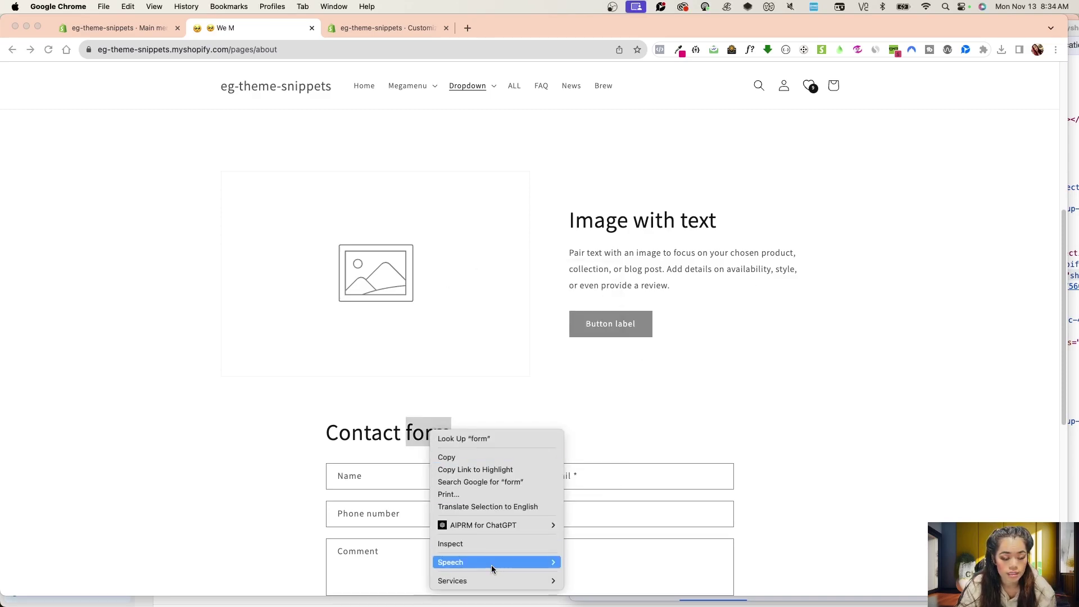
{"action": "mouse_move", "coordinate": [490, 563]}
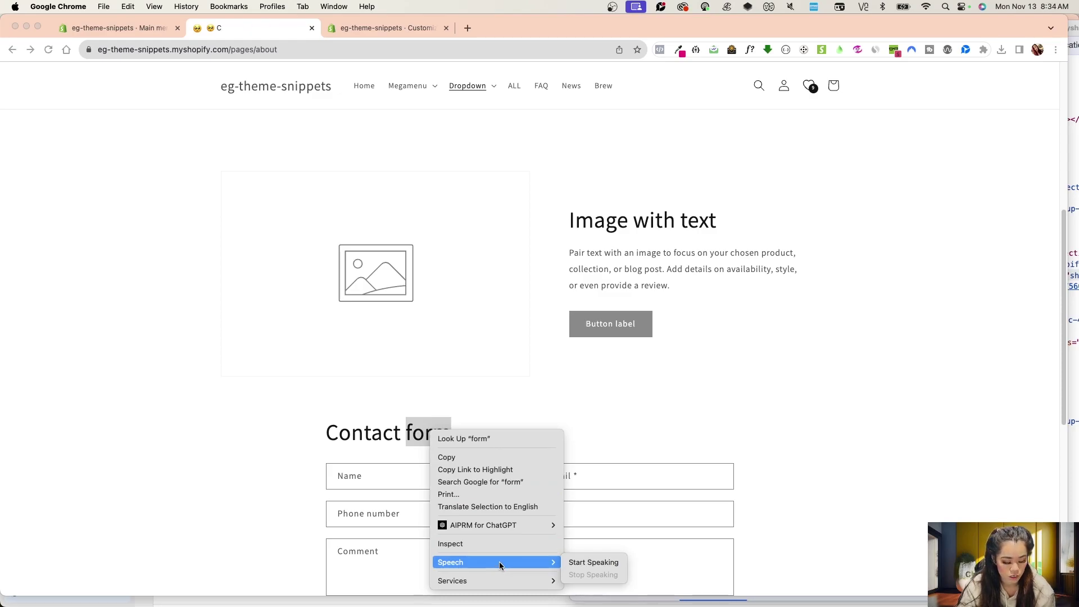
{"action": "key", "text": "Escape"}
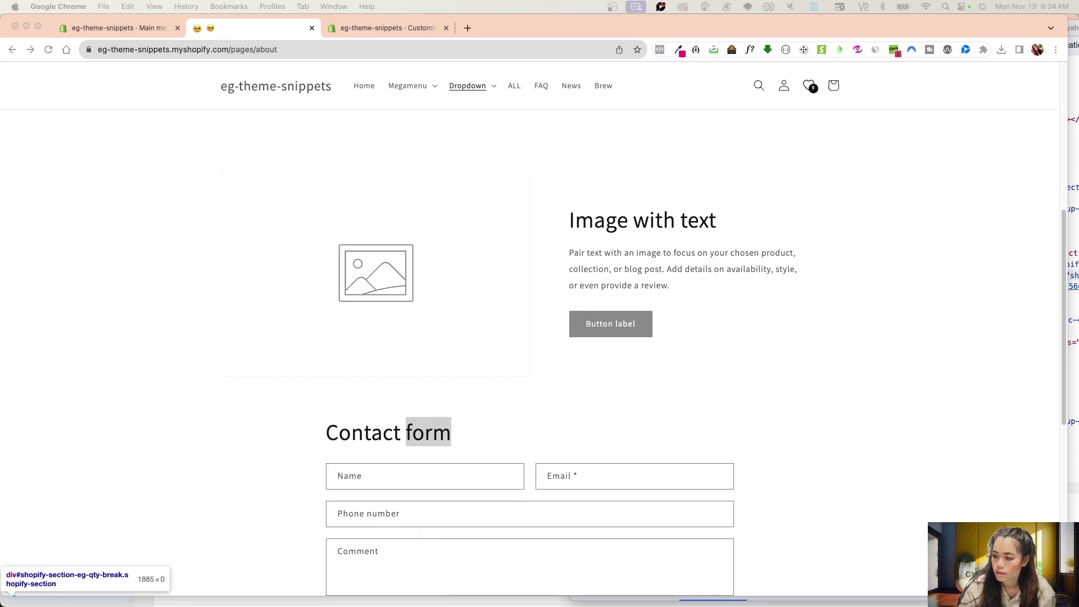
{"action": "key", "text": "super+l"}
{"action": "key", "text": "super+t"}
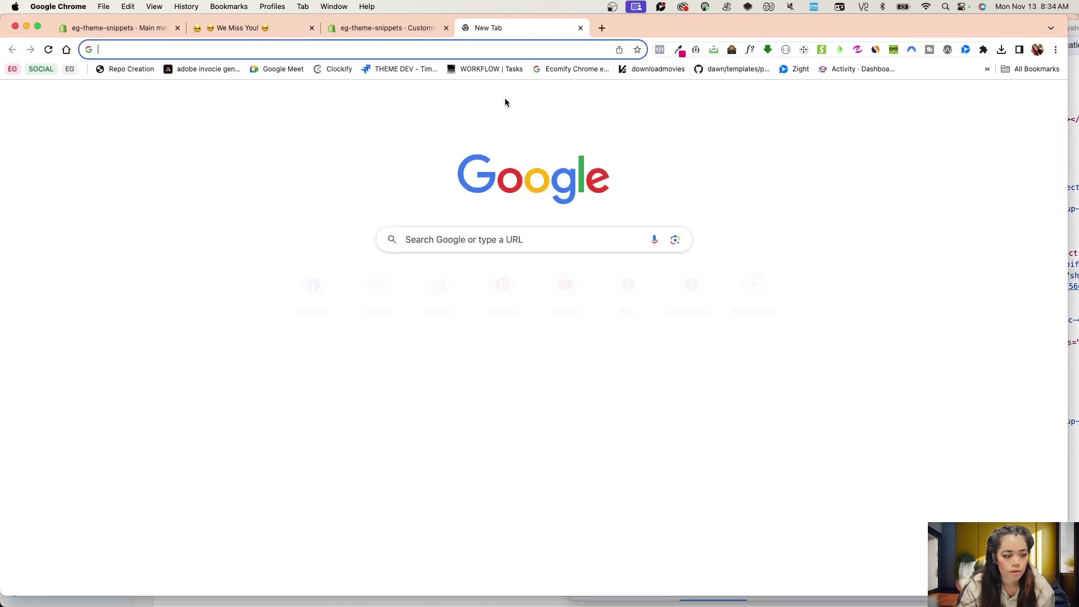
{"action": "key", "text": "super+v"}
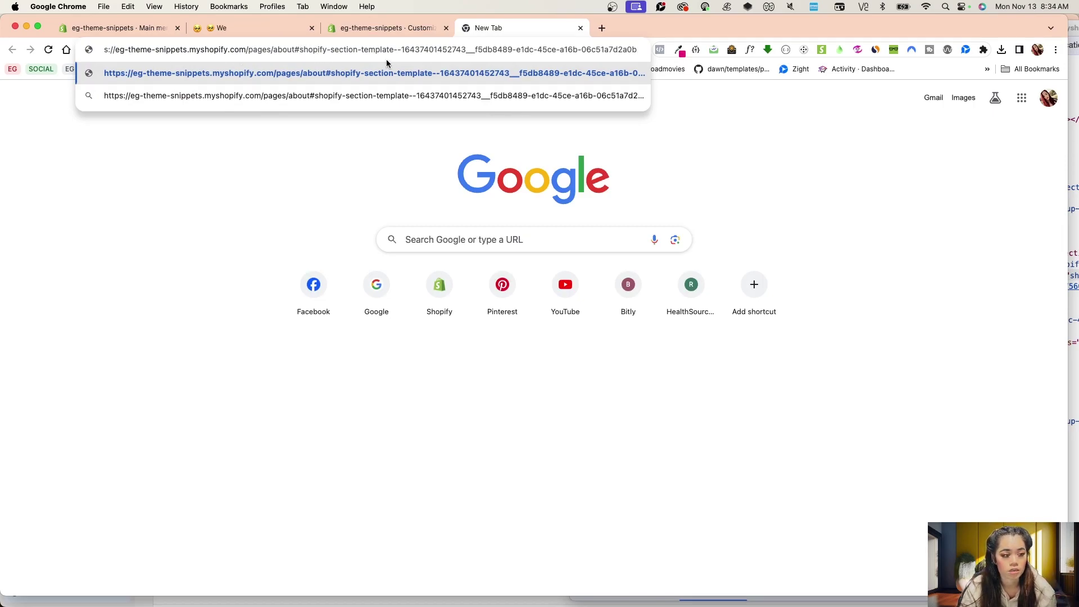
- Return to the store admin's Themes page and open the Dawn on Steroids v9 theme for customization
{"action": "left_click", "coordinate": [364, 27]}
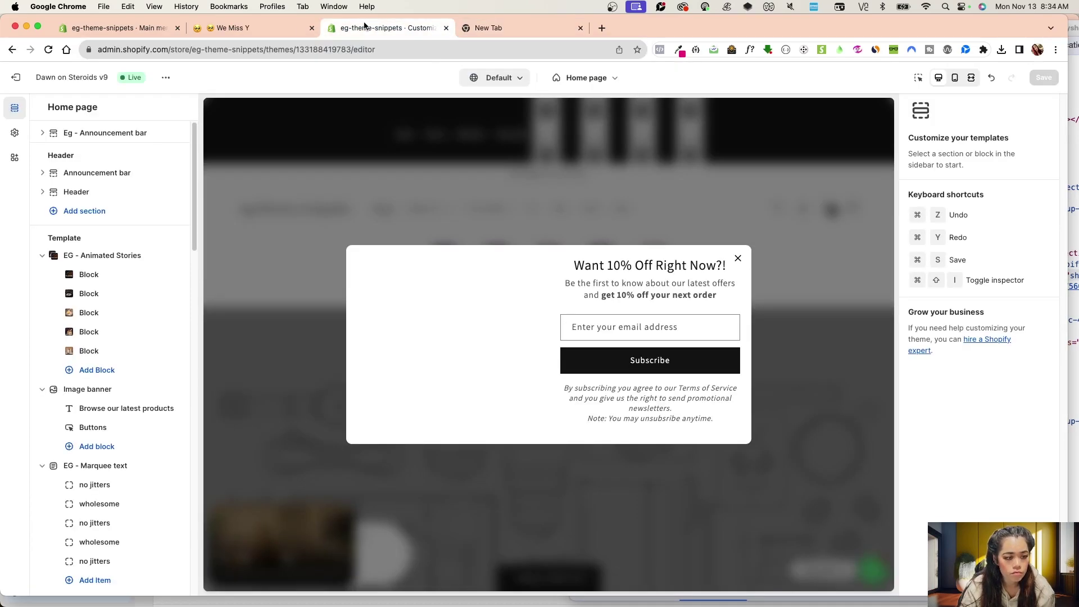
{"action": "left_click", "coordinate": [247, 28]}
{"action": "left_click", "coordinate": [120, 28]}
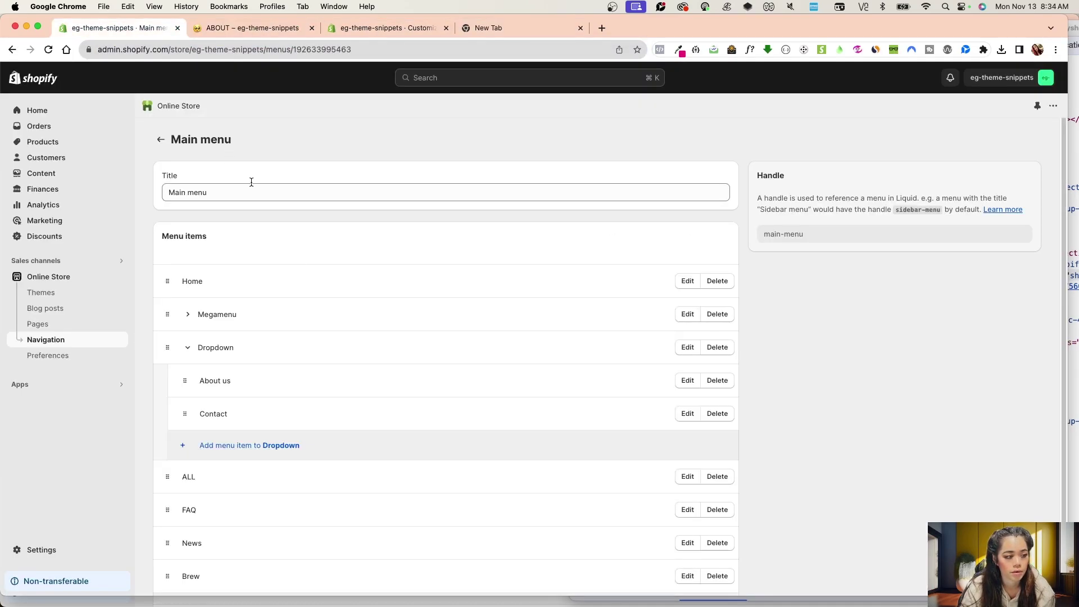
{"action": "left_click", "coordinate": [45, 293]}
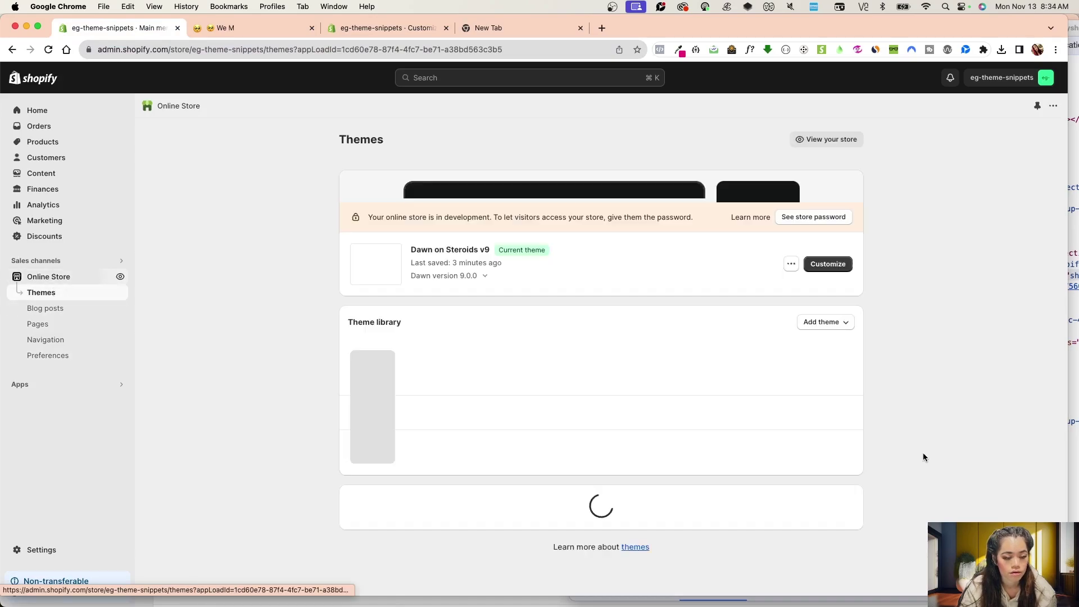
{"action": "left_click", "coordinate": [840, 384]}
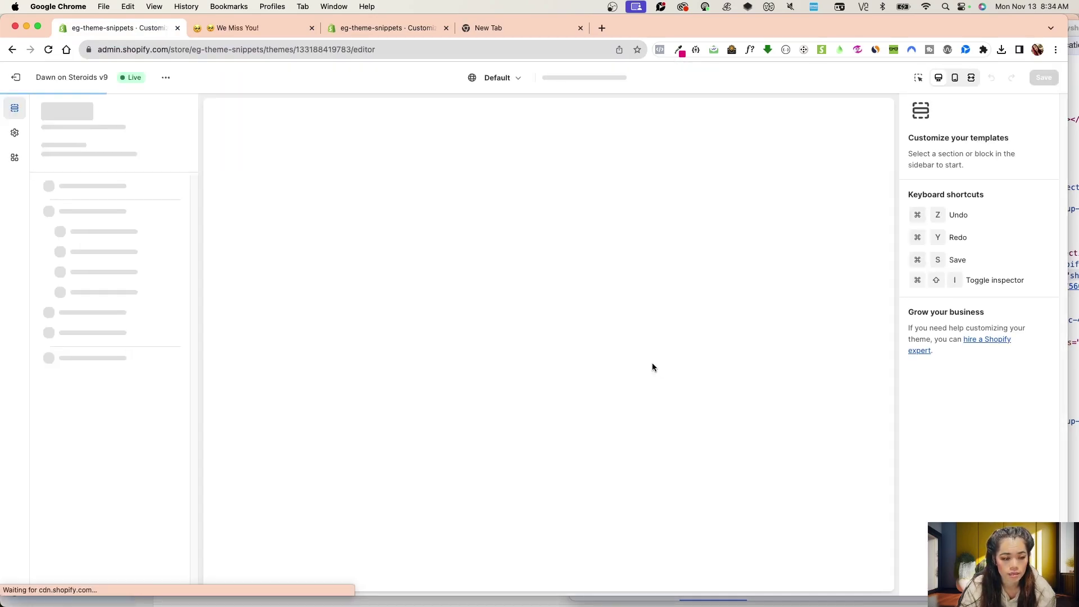
- Dismiss the discount popup in the home page preview and open the EG - Parallax Image section's settings
{"action": "scroll", "coordinate": [549, 398], "scroll_direction": "down", "scroll_amount": 10}
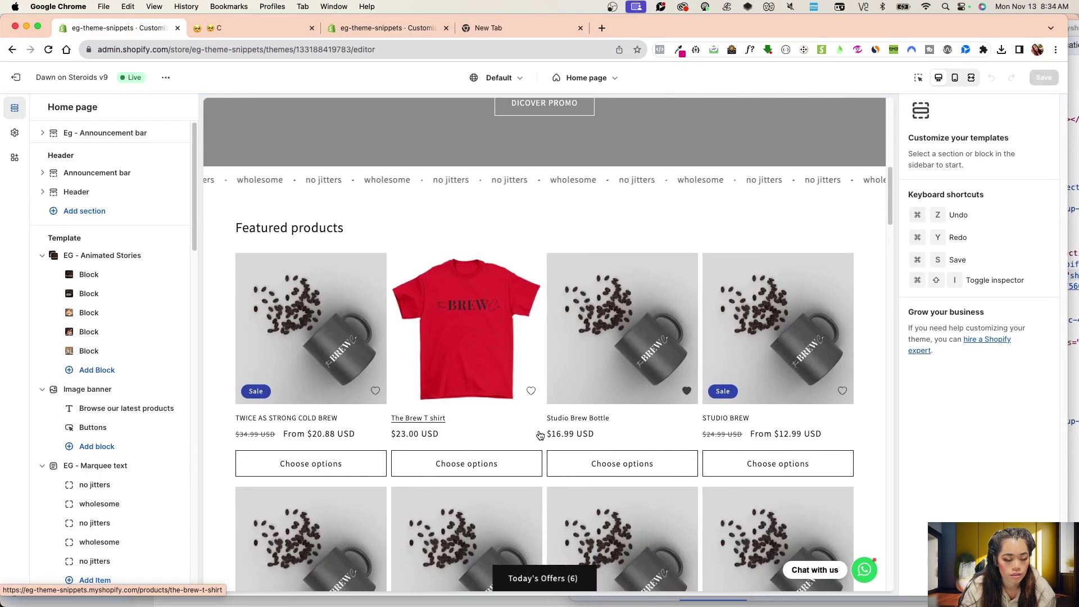
{"action": "scroll", "coordinate": [539, 435], "scroll_direction": "down", "scroll_amount": 5}
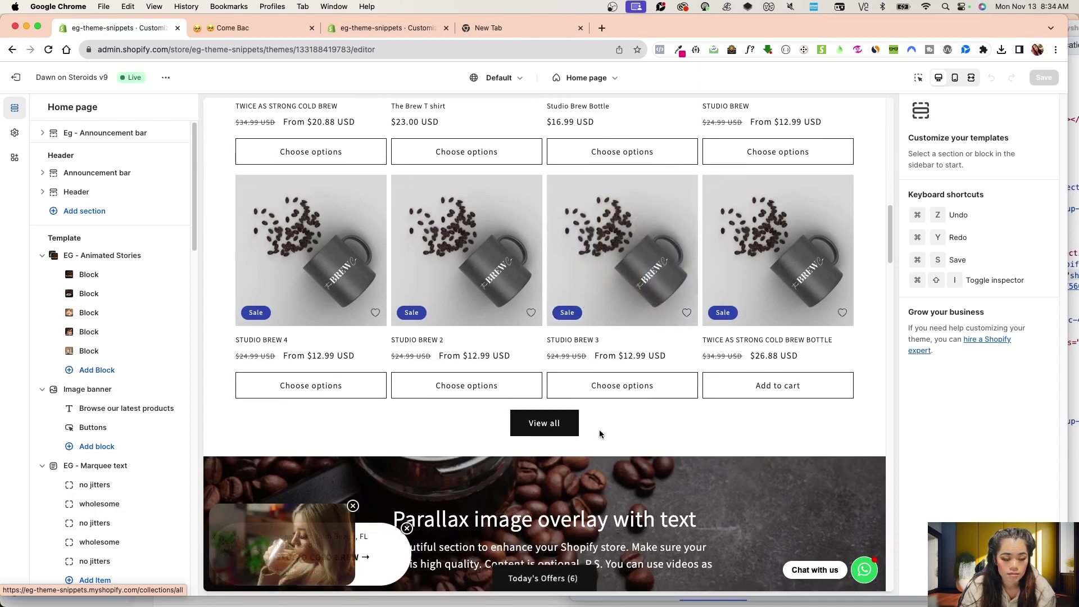
{"action": "scroll", "coordinate": [599, 430], "scroll_direction": "down", "scroll_amount": 6}
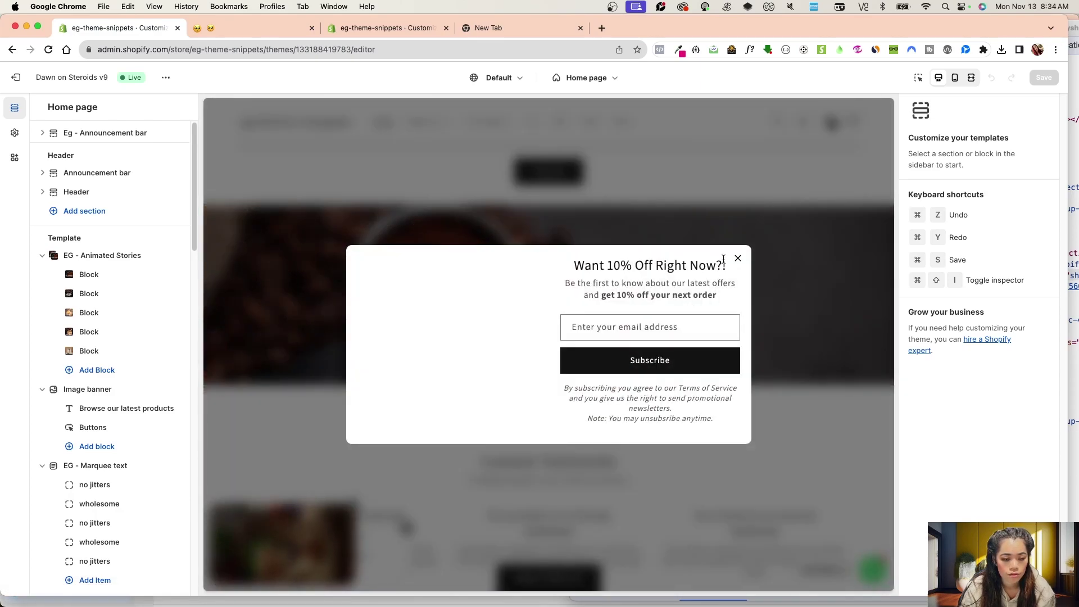
{"action": "left_click", "coordinate": [737, 258]}
{"action": "scroll", "coordinate": [540, 218], "scroll_direction": "up", "scroll_amount": 2}
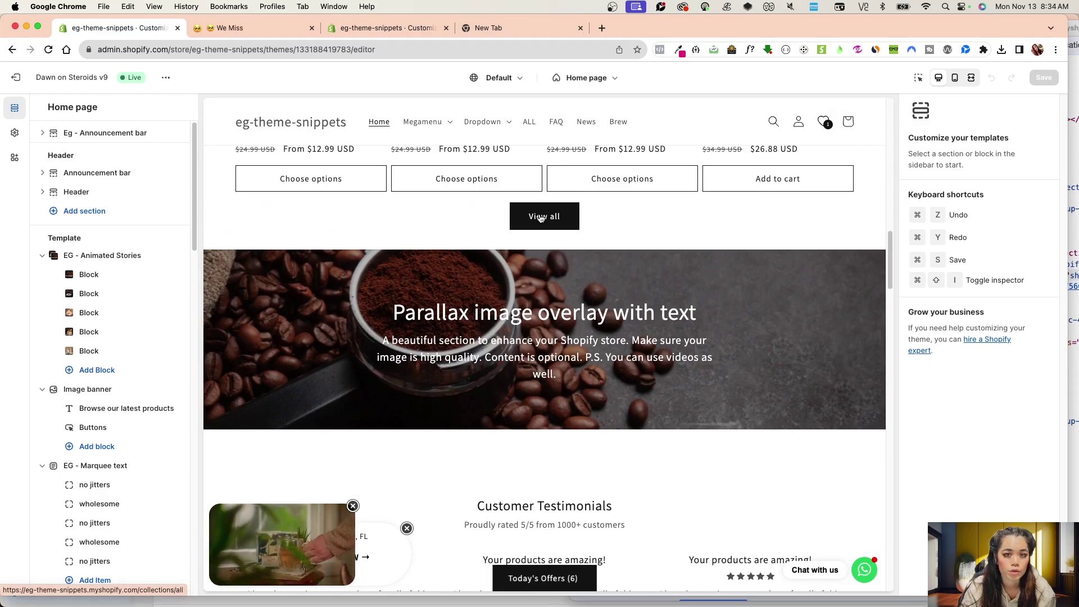
{"action": "scroll", "coordinate": [541, 218], "scroll_direction": "down", "scroll_amount": 1}
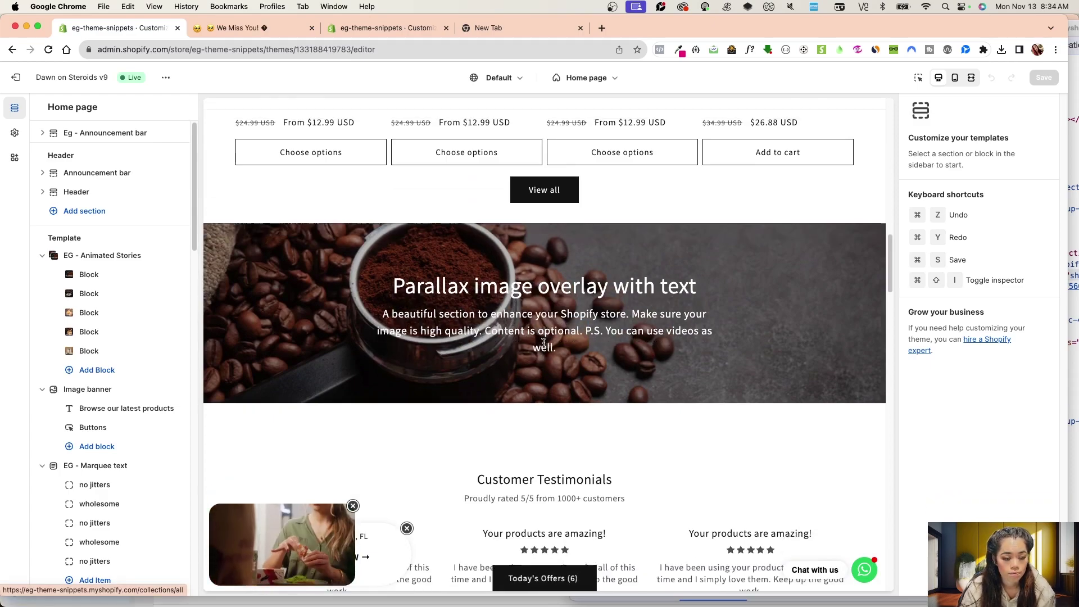
{"action": "scroll", "coordinate": [98, 356], "scroll_direction": "down", "scroll_amount": 5}
{"action": "left_click", "coordinate": [99, 358]}
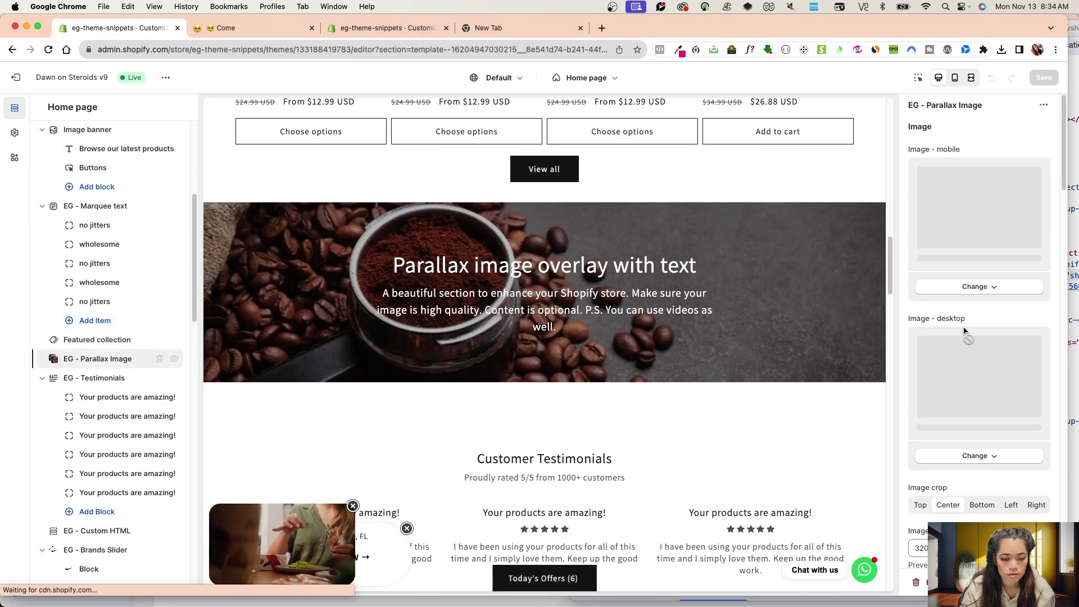
- Set the EG - Parallax Image section's button text to "learn more"
{"action": "scroll", "coordinate": [967, 326], "scroll_direction": "down", "scroll_amount": 10}
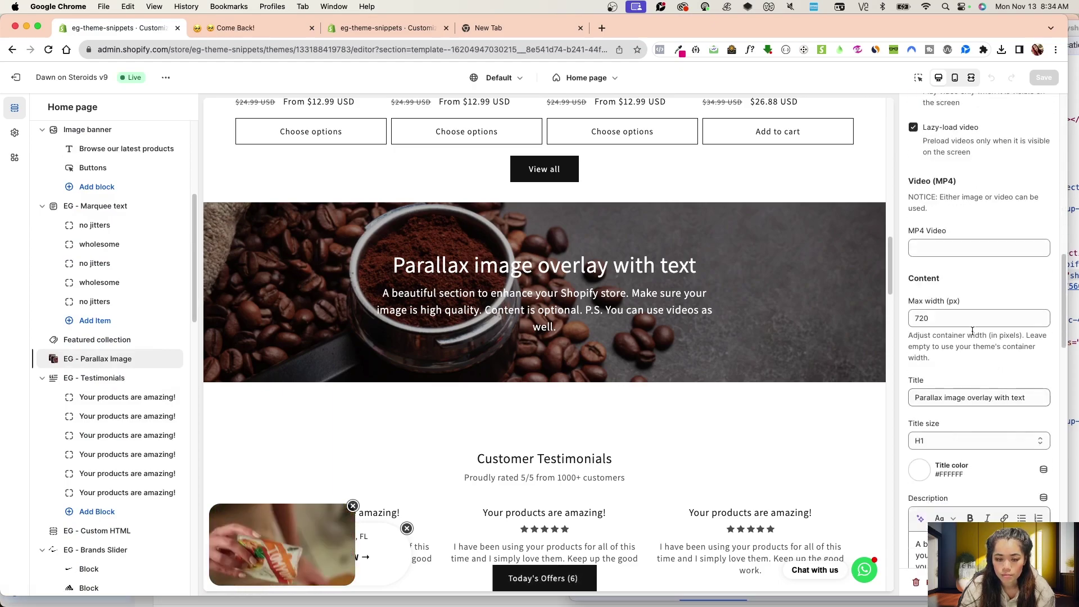
{"action": "scroll", "coordinate": [969, 337], "scroll_direction": "up", "scroll_amount": 7}
{"action": "scroll", "coordinate": [967, 402], "scroll_direction": "down", "scroll_amount": 5}
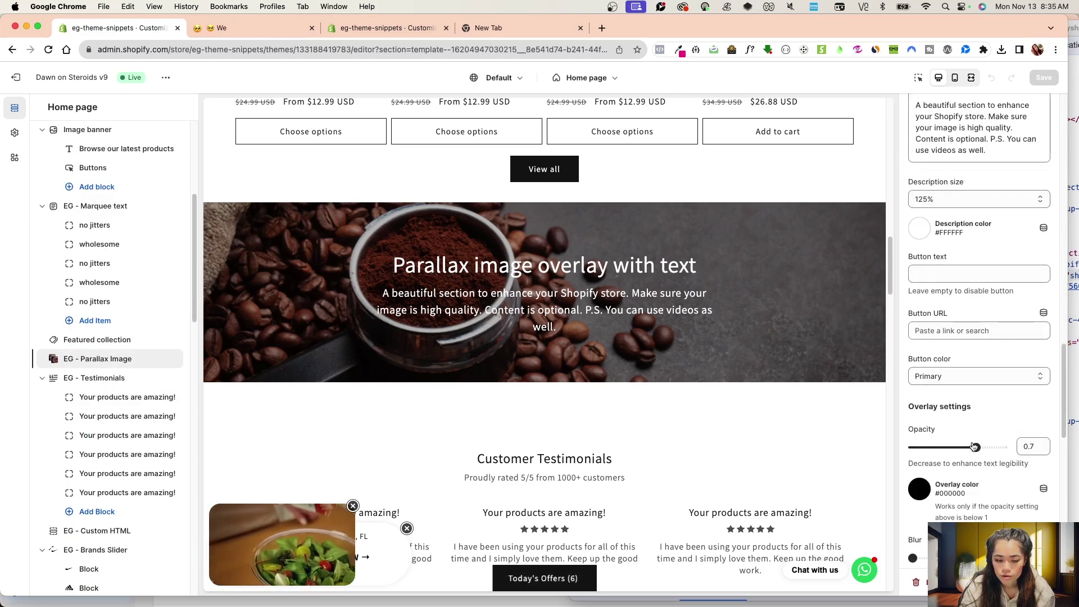
{"action": "left_click", "coordinate": [947, 225]}
{"action": "type", "text": "learn more"}
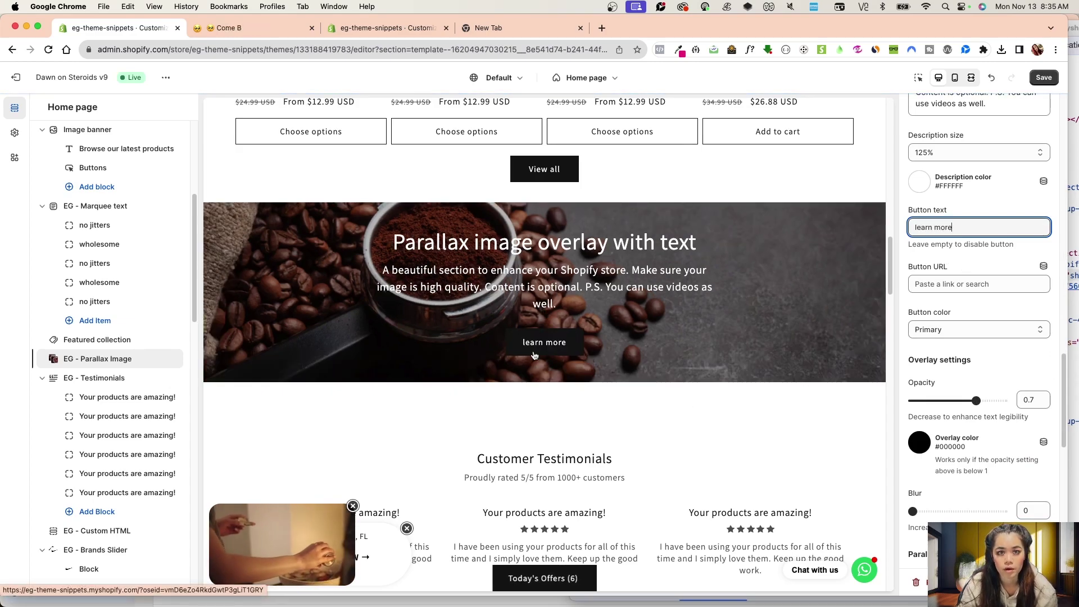
- Set the parallax button's URL to the ABOUT page address with the Contact form's section ID and save the theme
{"action": "left_click", "coordinate": [924, 285]}
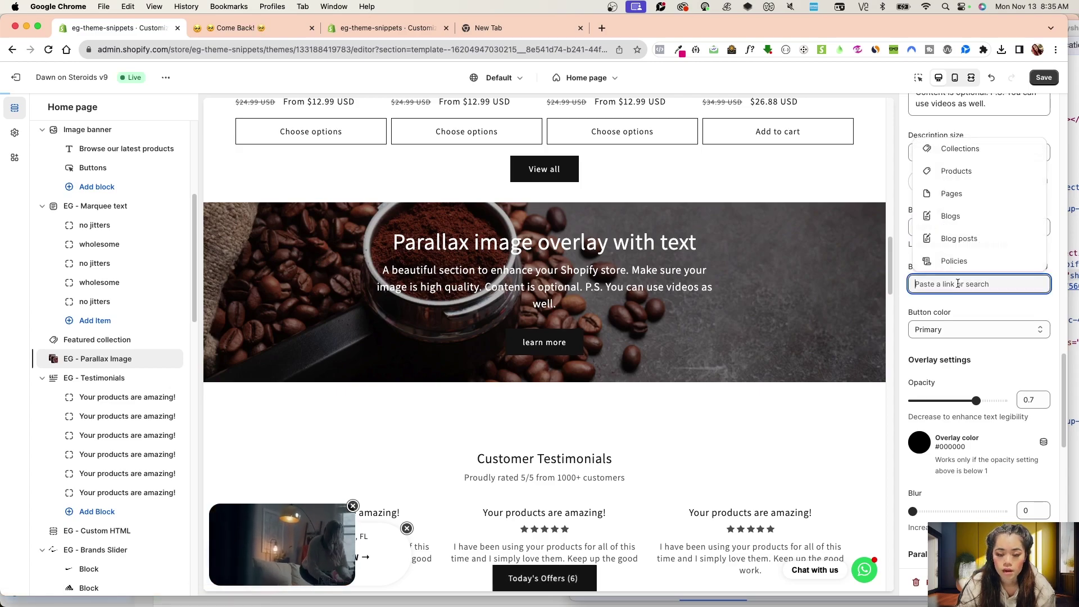
{"action": "key", "text": "super+v"}
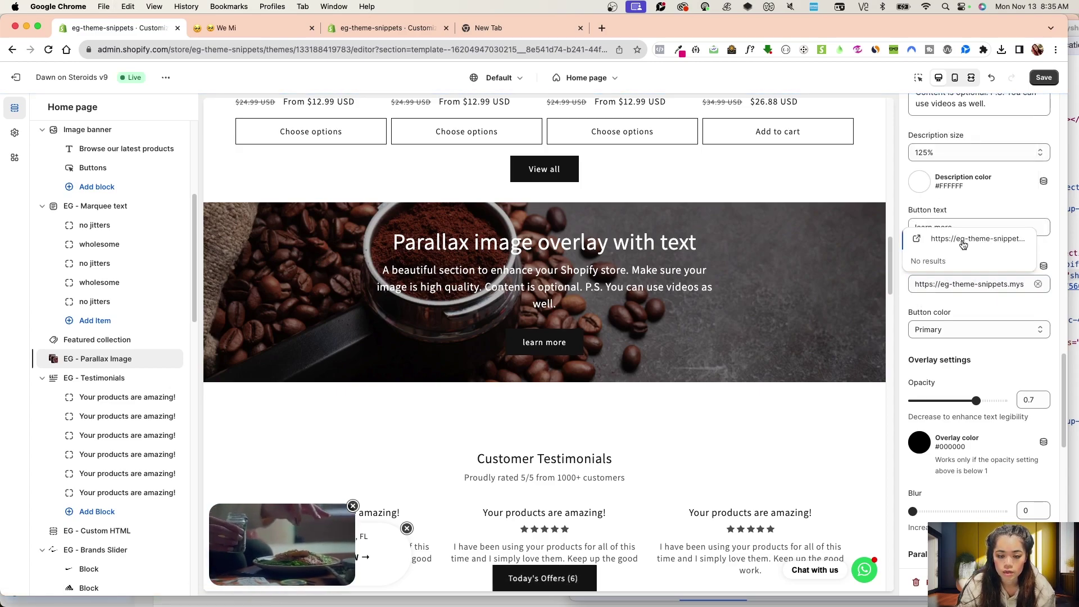
{"action": "left_click", "coordinate": [962, 243]}
{"action": "left_click", "coordinate": [1050, 81]}
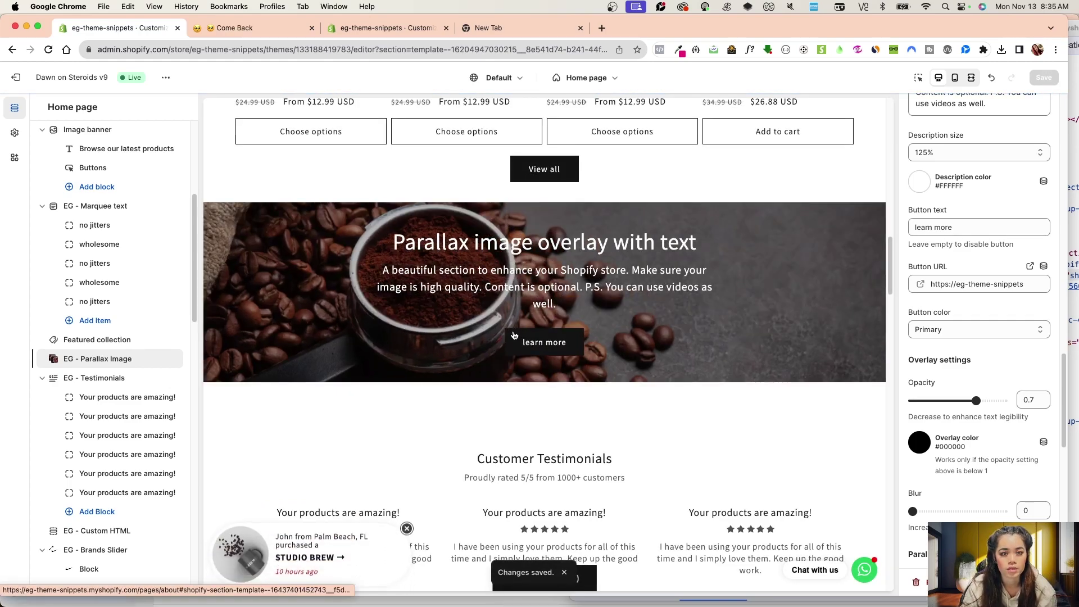
- Try the learn more button in the preview, then switch to the live storefront and reload its home page without a section anchor
{"action": "left_click", "coordinate": [548, 335]}
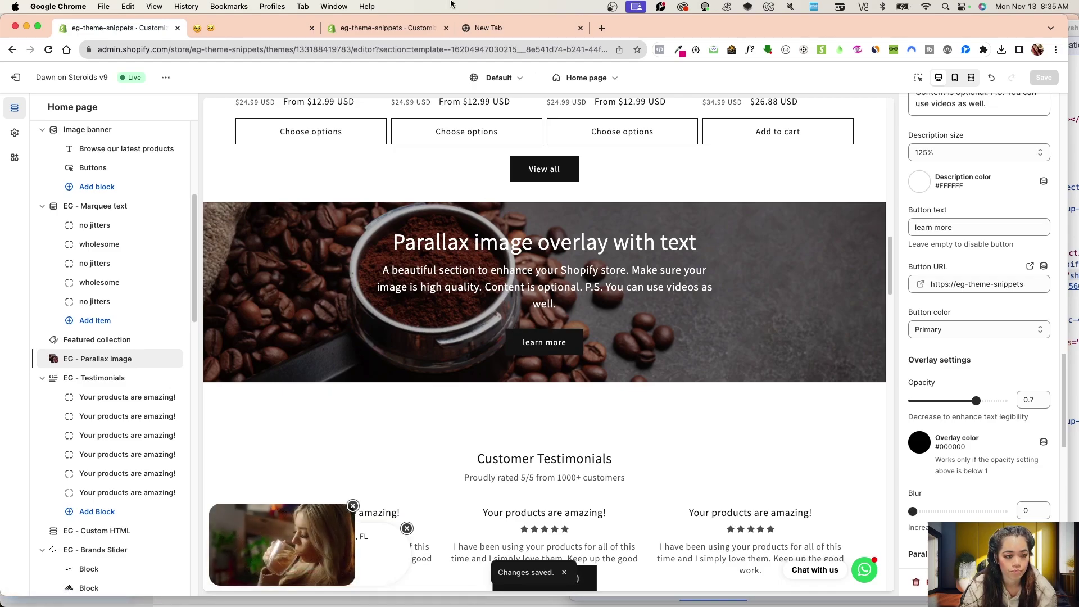
{"action": "left_click", "coordinate": [253, 27]}
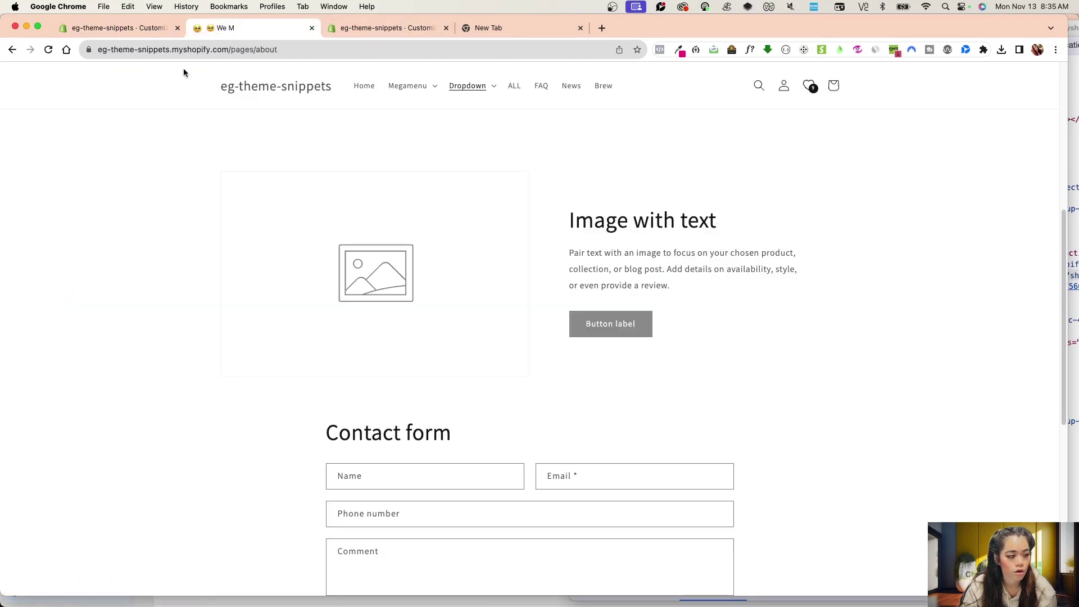
{"action": "left_click", "coordinate": [287, 89]}
{"action": "scroll", "coordinate": [438, 366], "scroll_direction": "down", "scroll_amount": 15}
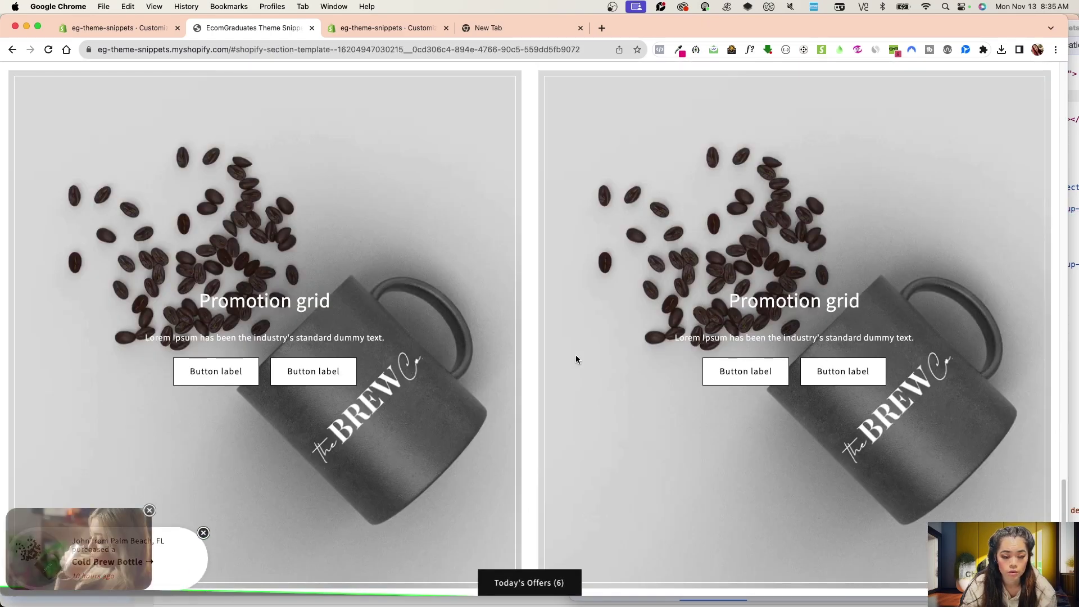
{"action": "scroll", "coordinate": [576, 356], "scroll_direction": "up", "scroll_amount": 10}
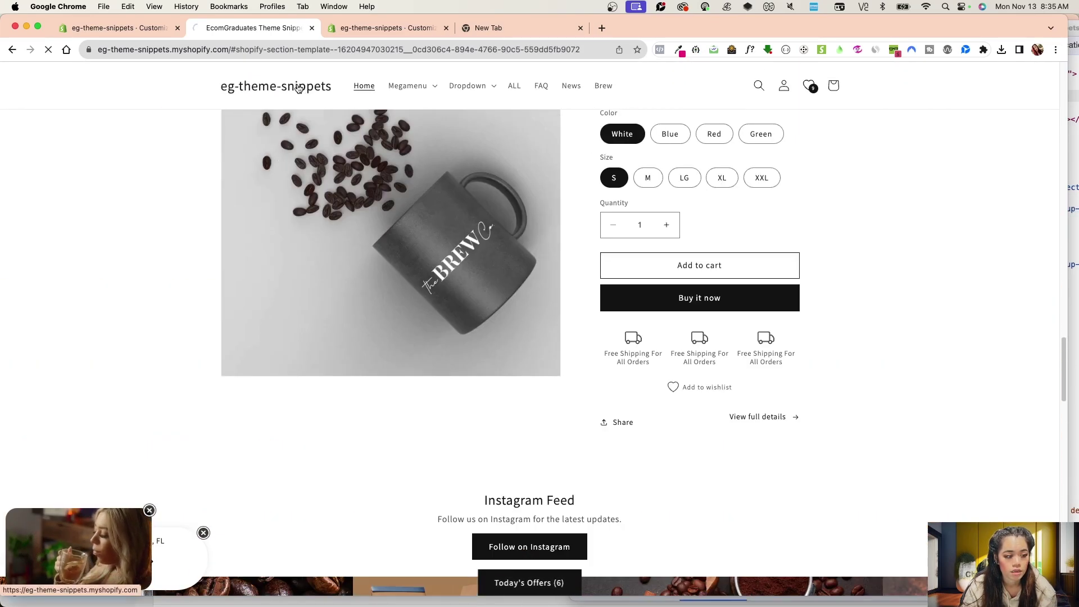
{"action": "left_click", "coordinate": [300, 88]}
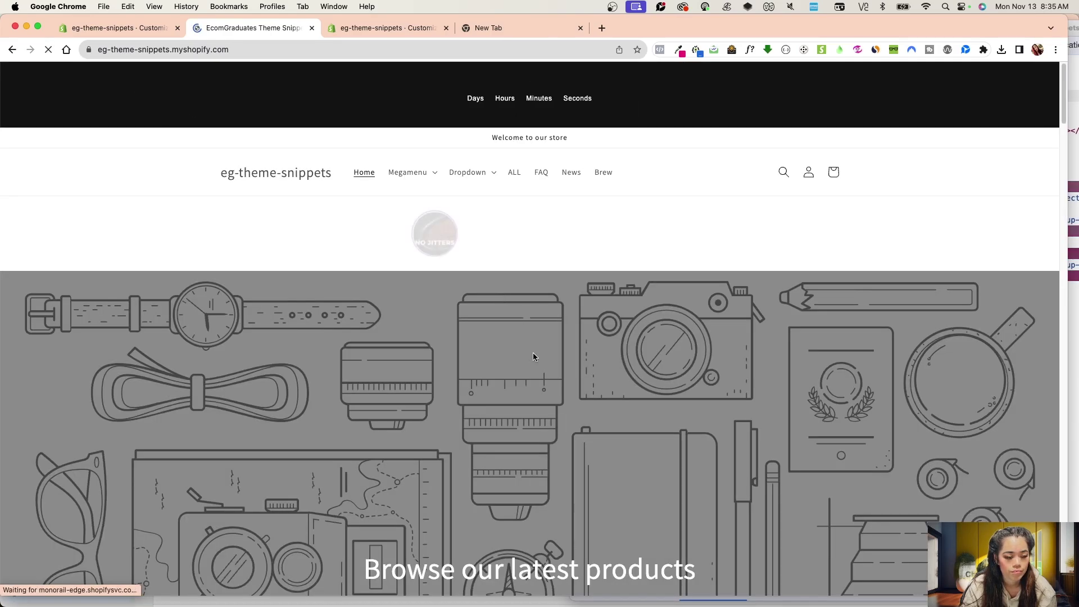
- Follow the parallax section's learn more button on the home page and check where it lands on the ABOUT page
{"action": "scroll", "coordinate": [533, 353], "scroll_direction": "down", "scroll_amount": 15}
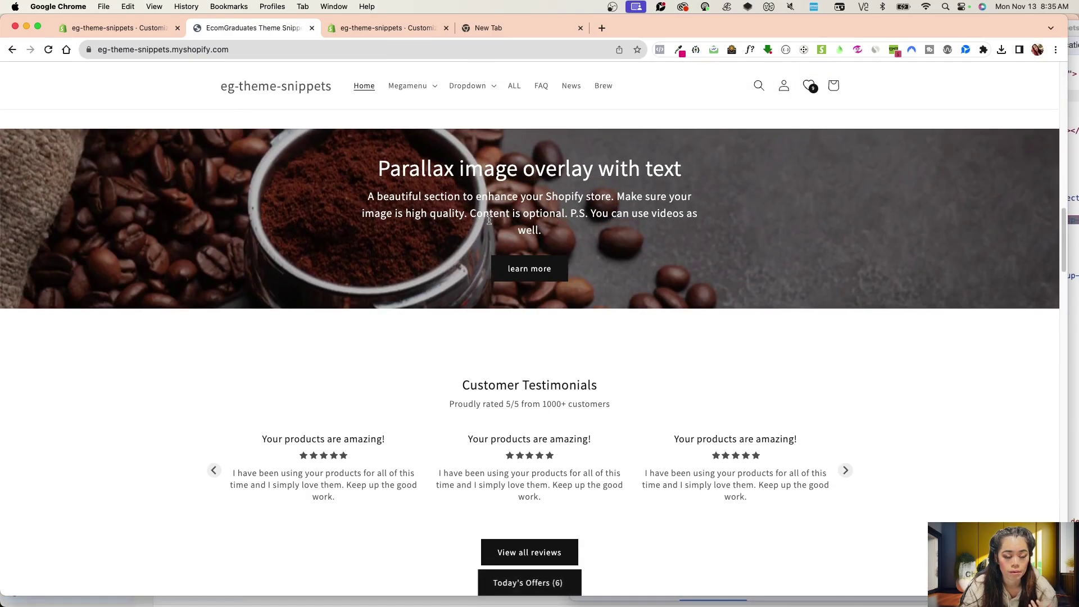
{"action": "left_click", "coordinate": [548, 276]}
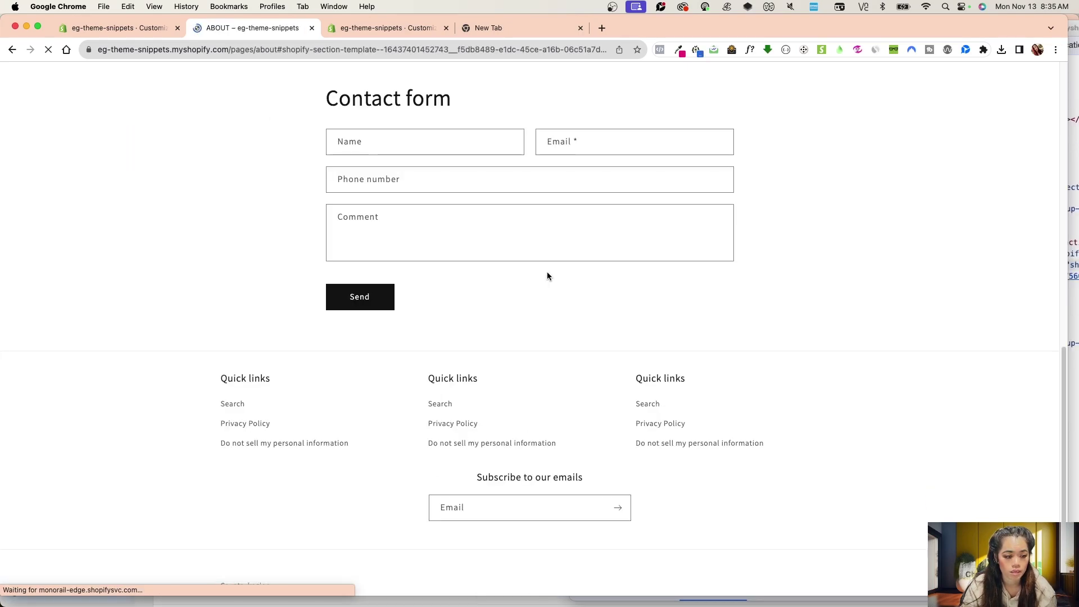
{"action": "scroll", "coordinate": [590, 296], "scroll_direction": "up", "scroll_amount": 10}
{"action": "scroll", "coordinate": [571, 336], "scroll_direction": "up", "scroll_amount": 3}
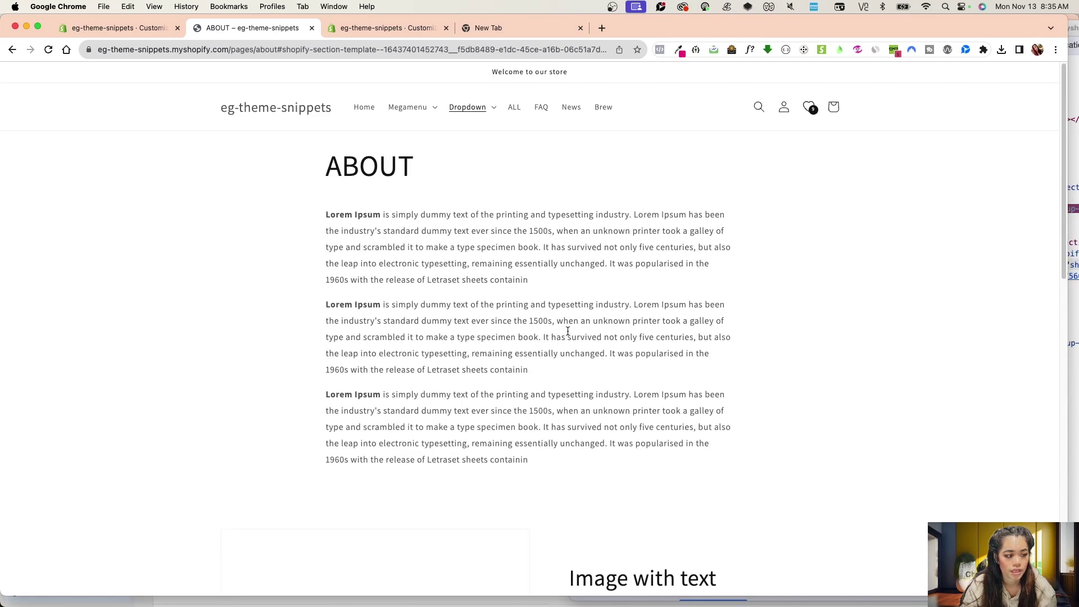
{"action": "scroll", "coordinate": [521, 370], "scroll_direction": "down", "scroll_amount": 2}
{"action": "scroll", "coordinate": [521, 370], "scroll_direction": "down", "scroll_amount": 7}
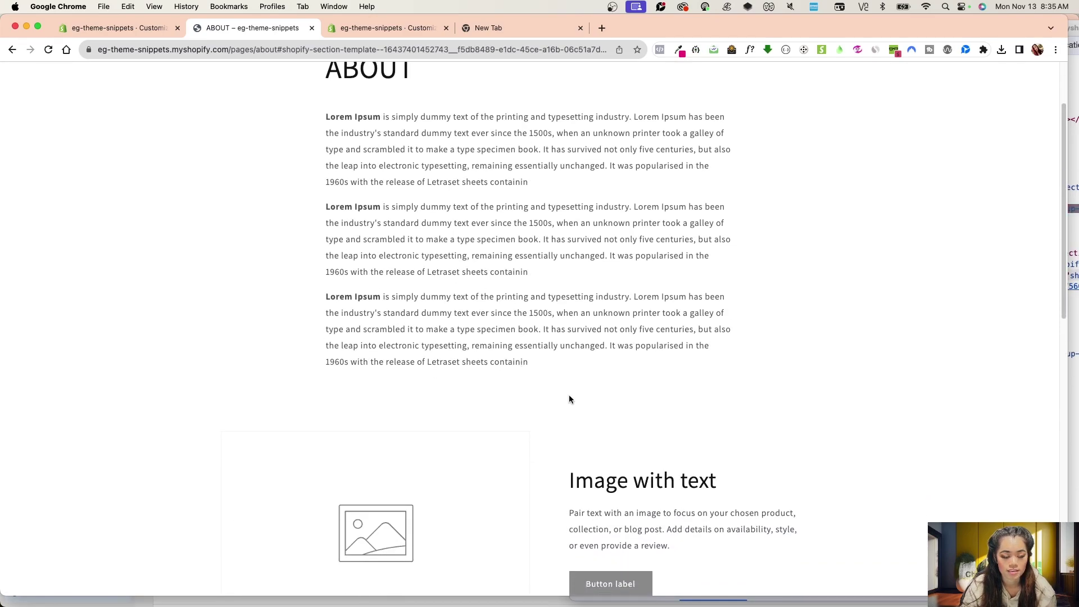
{"action": "scroll", "coordinate": [532, 451], "scroll_direction": "up", "scroll_amount": 5}
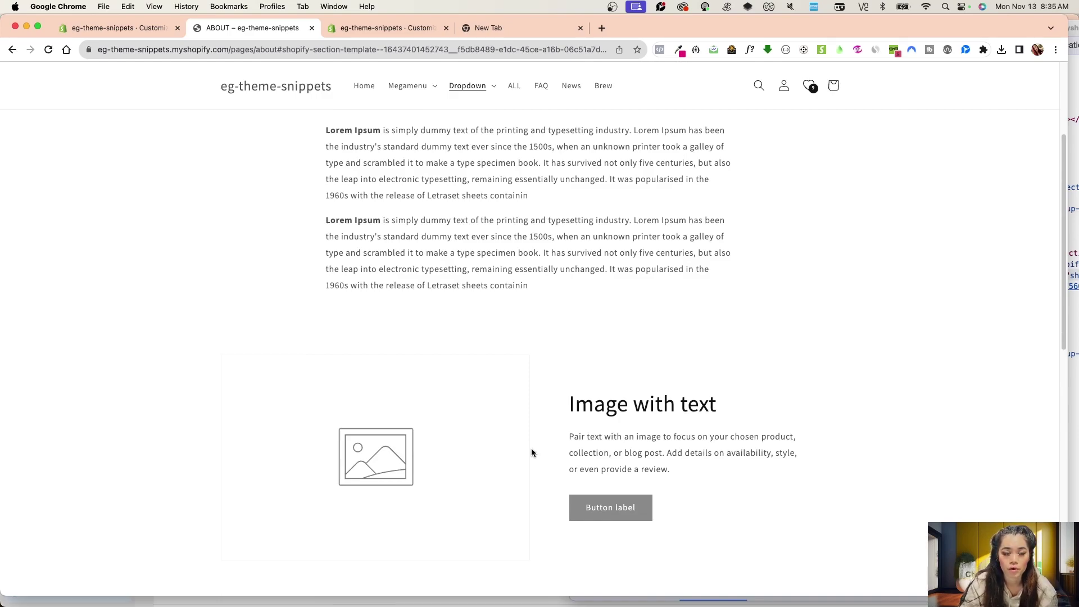
{"action": "scroll", "coordinate": [494, 191], "scroll_direction": "up", "scroll_amount": 4}
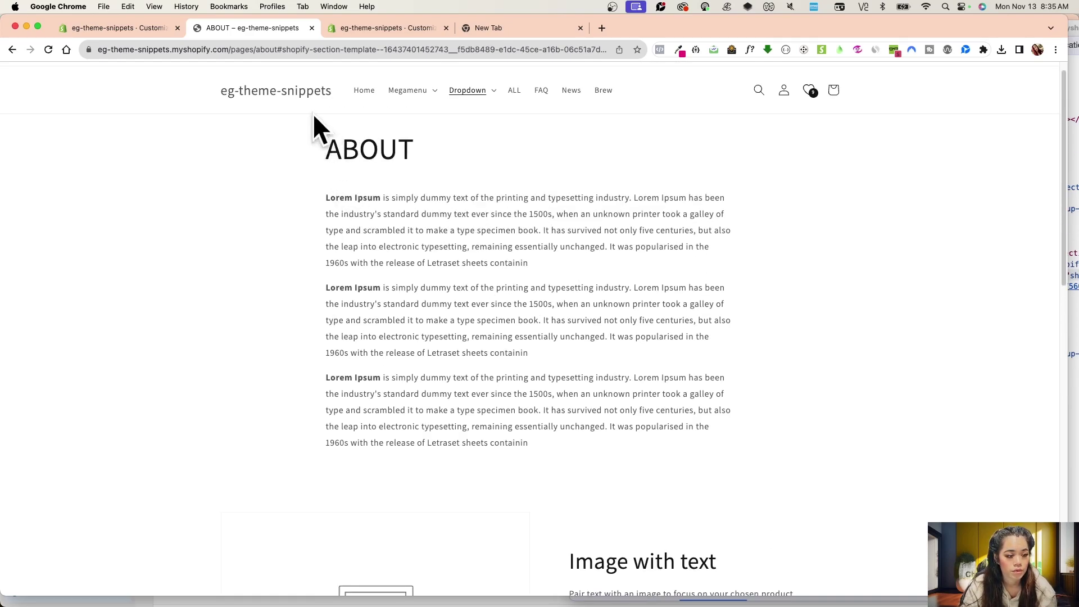
- Return to the storefront home page and open the ALL collection from the main navigation
{"action": "left_click", "coordinate": [297, 85]}
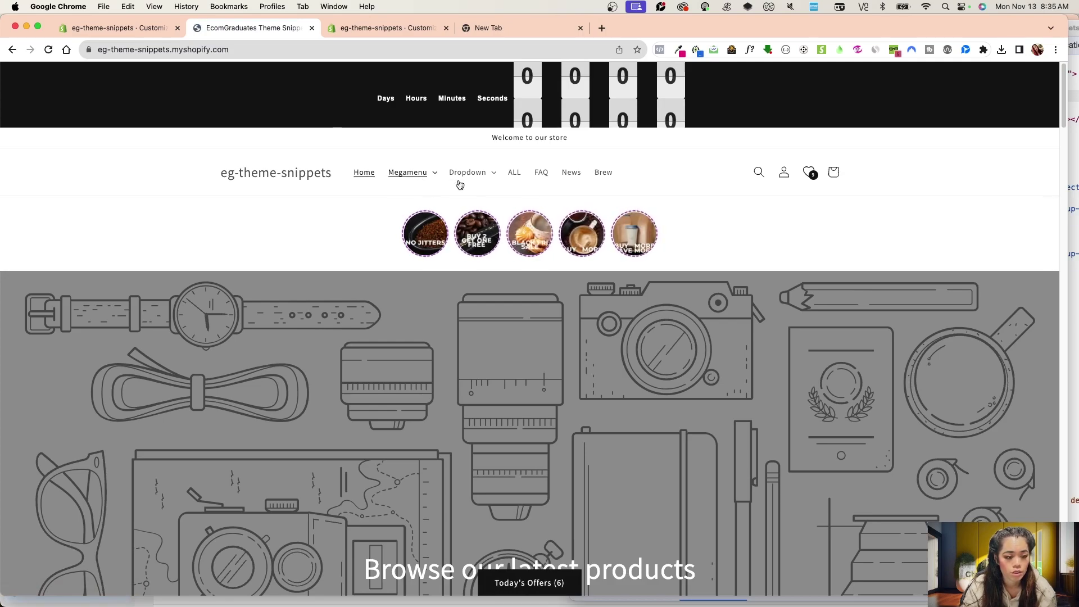
{"action": "left_click", "coordinate": [514, 173]}
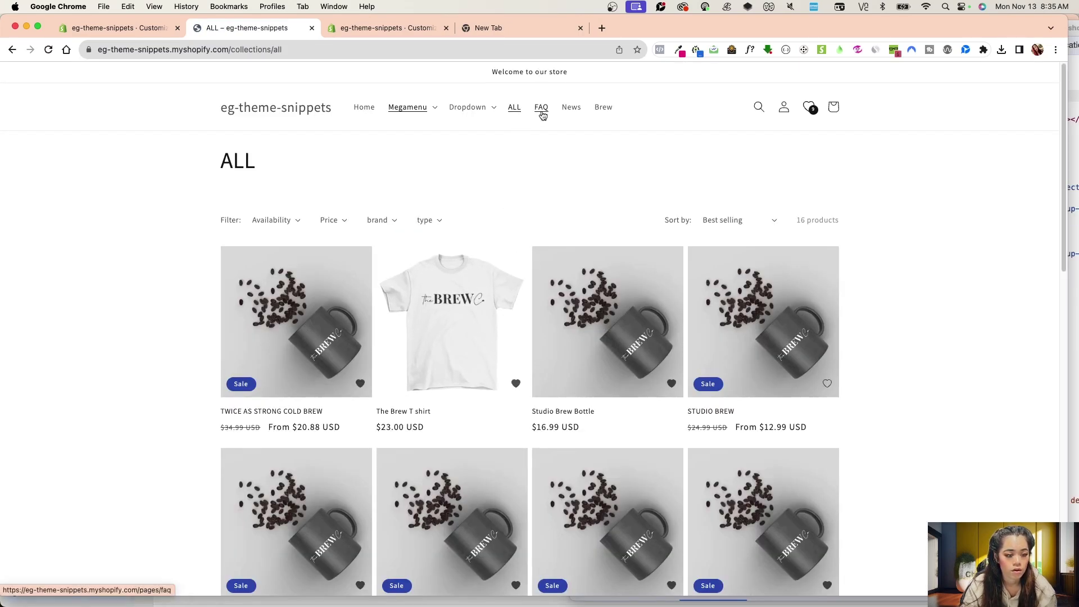
- Visit the storefront's FAQ page and move on to the Image with text section of the ABOUT page
{"action": "left_click", "coordinate": [541, 108]}
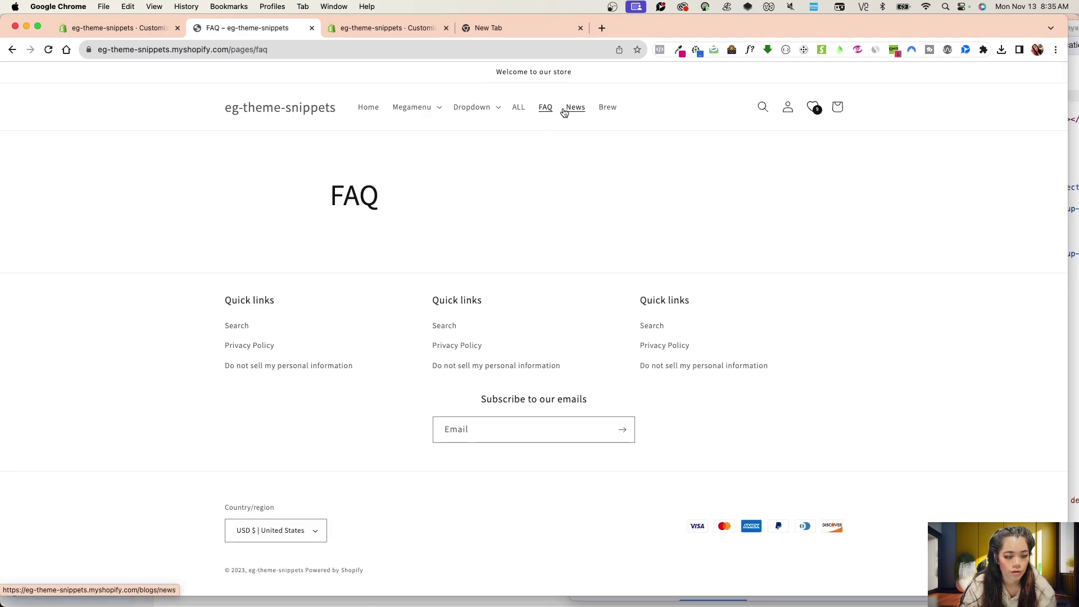
{"action": "left_click", "coordinate": [471, 107]}
{"action": "left_click", "coordinate": [234, 153]}
{"action": "scroll", "coordinate": [494, 304], "scroll_direction": "down", "scroll_amount": 5}
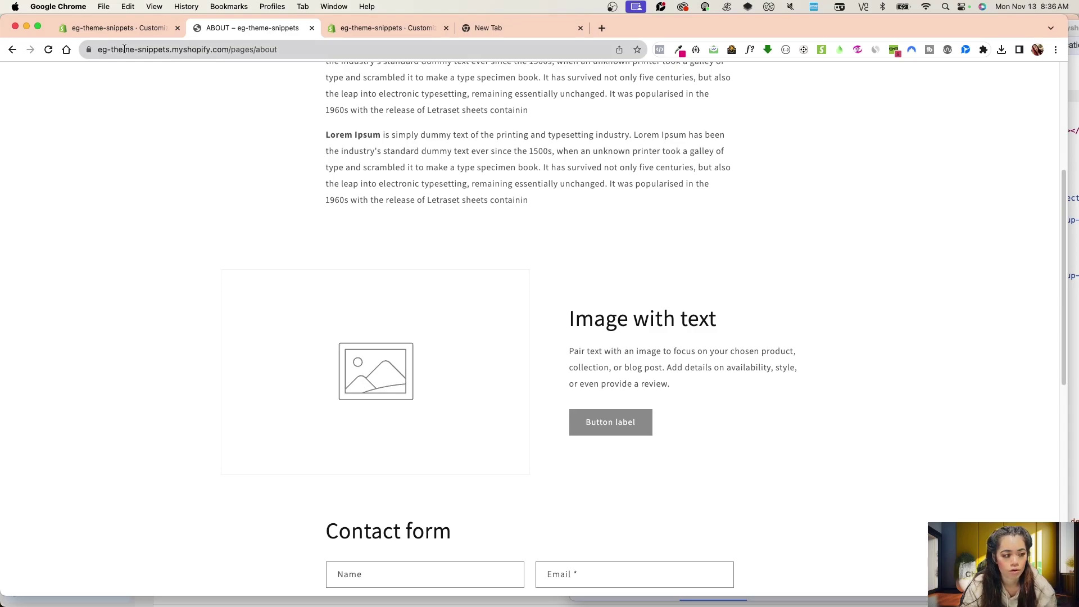
- Append # to the end of the ABOUT page's address, ready for a section ID
{"action": "left_click", "coordinate": [269, 56]}
{"action": "left_click", "coordinate": [299, 52]}
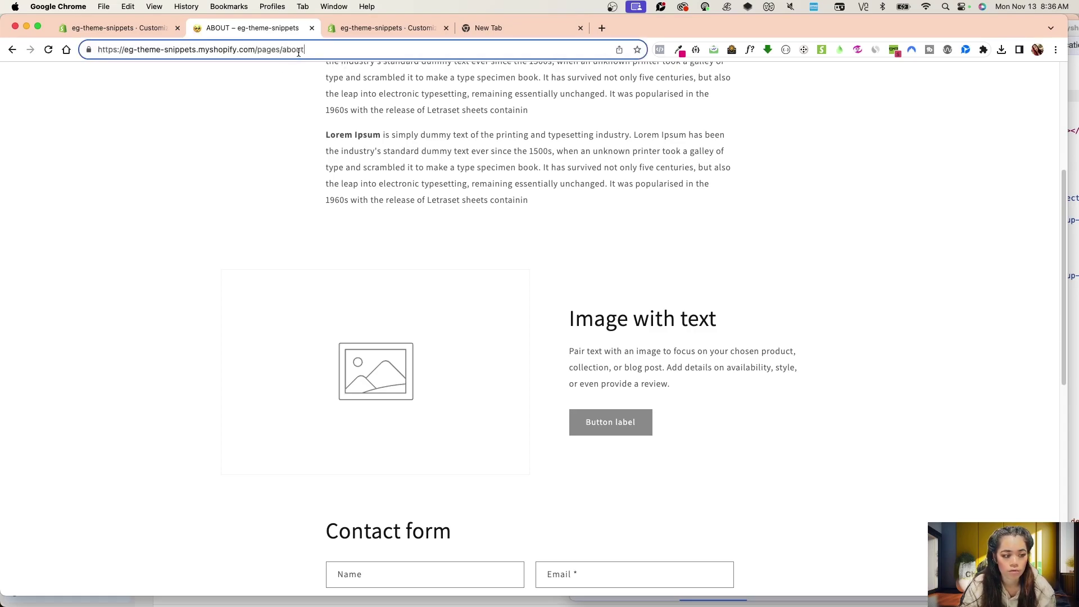
{"action": "key", "text": "Return"}
{"action": "type", "text": "#"}
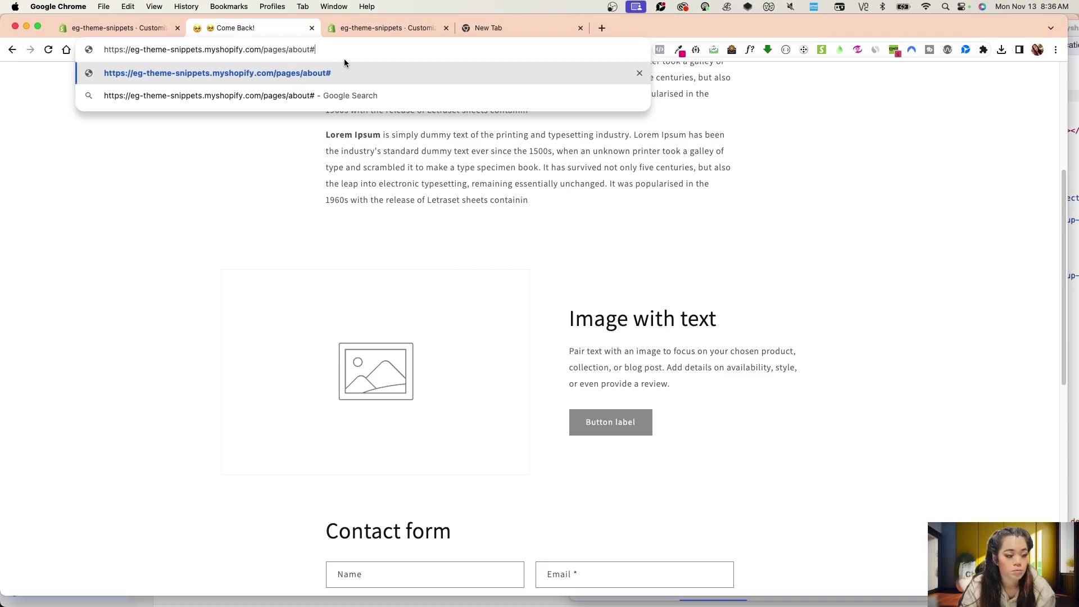
- Inspect the Image with text section and copy the section ID from its outer shopify-section div
{"action": "right_click", "coordinate": [506, 374]}
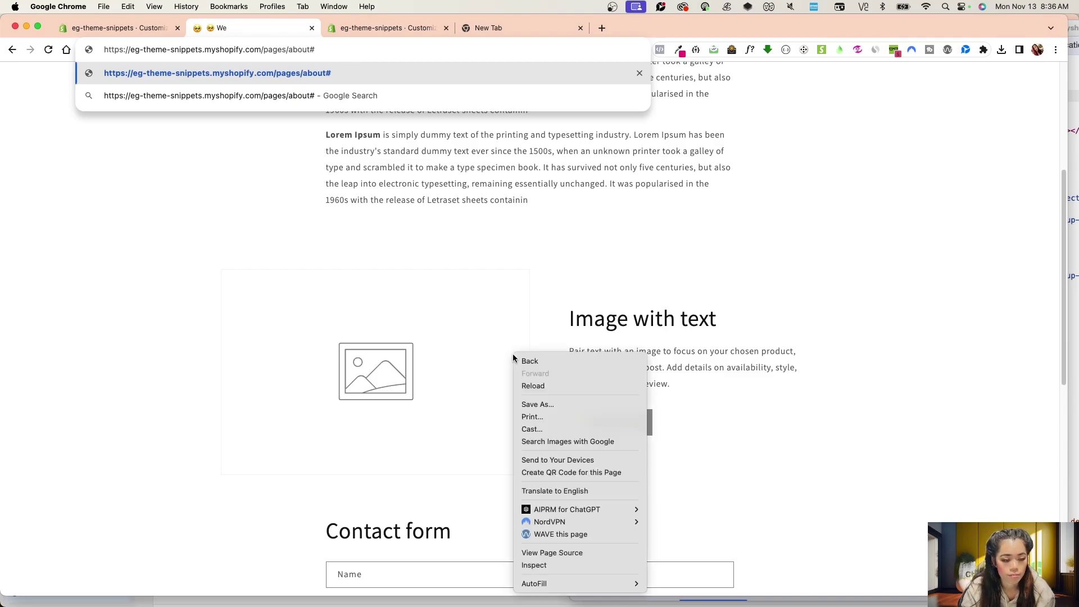
{"action": "left_click", "coordinate": [538, 566]}
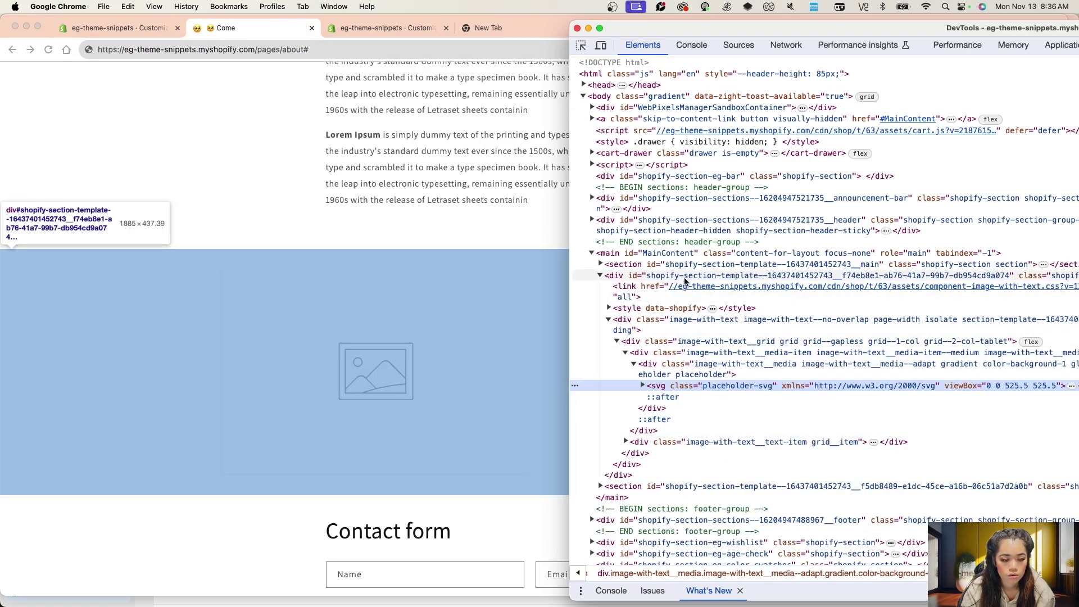
{"action": "left_click", "coordinate": [686, 278]}
{"action": "double_click", "coordinate": [687, 279]}
{"action": "key", "text": "super+c"}
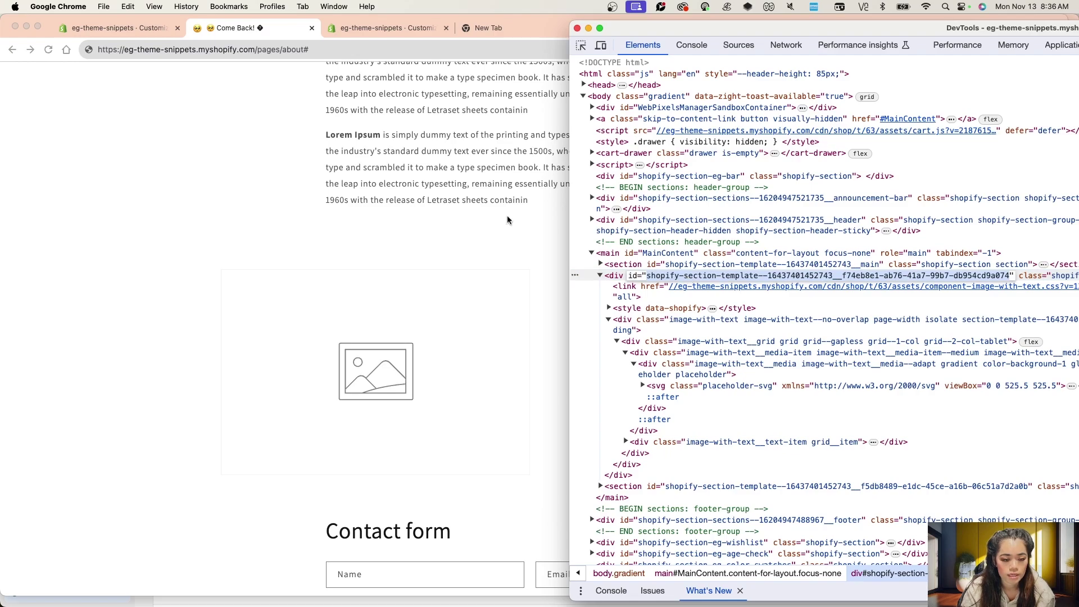
- Add the copied Image with text section ID after the # in the ABOUT page's address and load that URL
{"action": "left_click", "coordinate": [259, 28]}
{"action": "left_click", "coordinate": [363, 50]}
{"action": "key", "text": "super+v"}
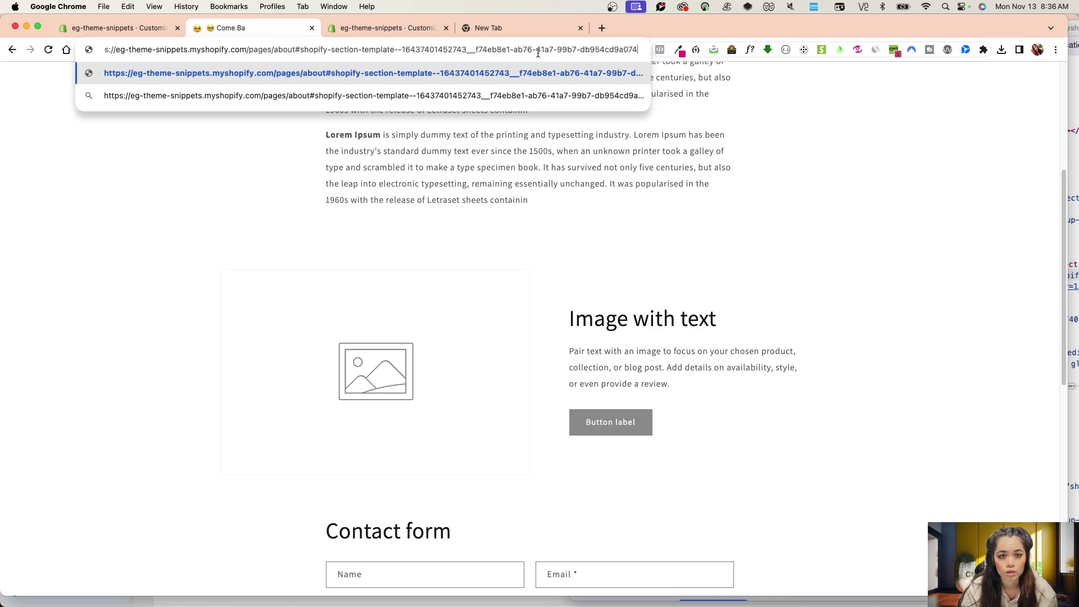
{"action": "key", "text": "Return"}
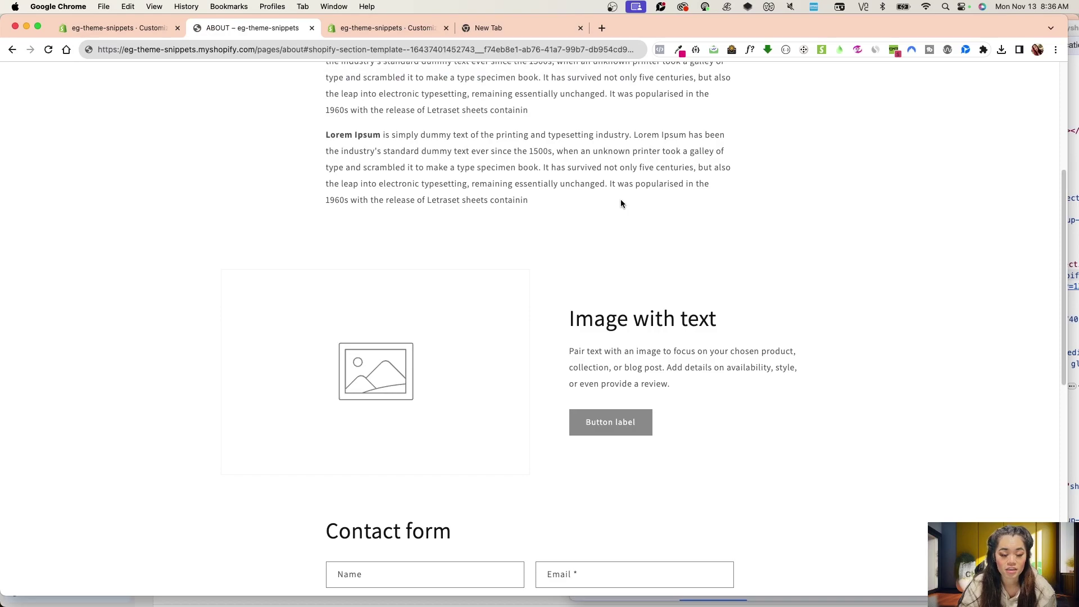